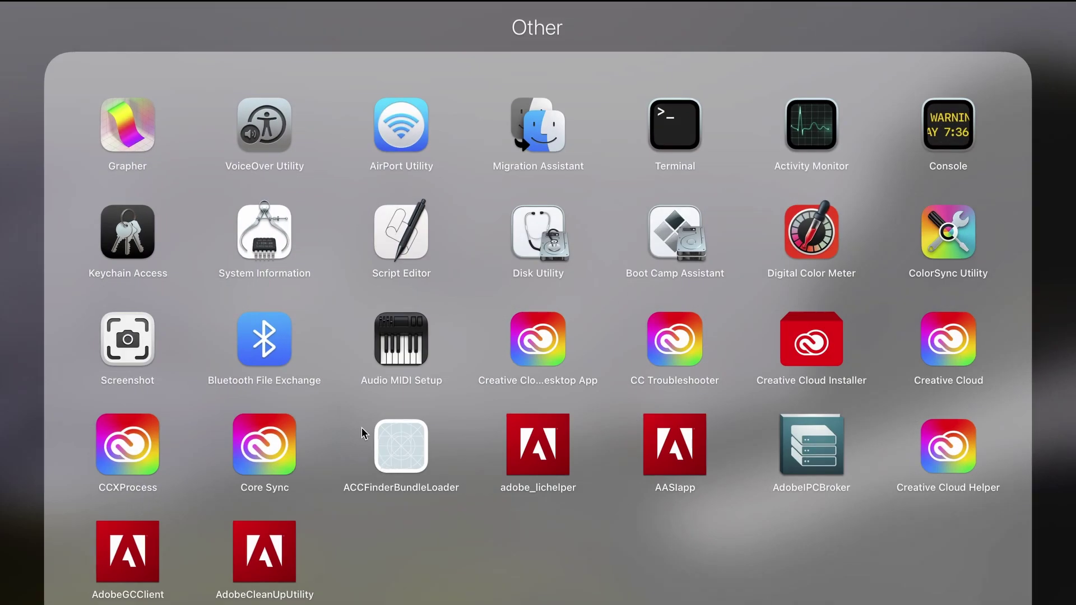
In Disk Utility, review G-DRIVE Arm's erase options, keep ExFAT, and cancel without erasing.
{"action": "left_click", "coordinate": [529, 237]}
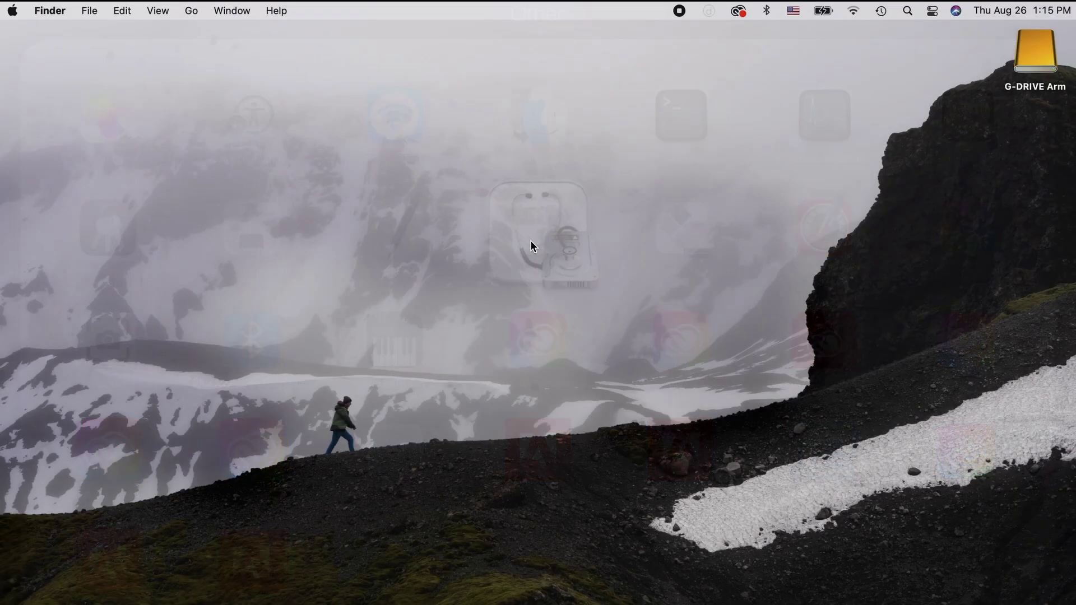
{"action": "left_click", "coordinate": [268, 392]}
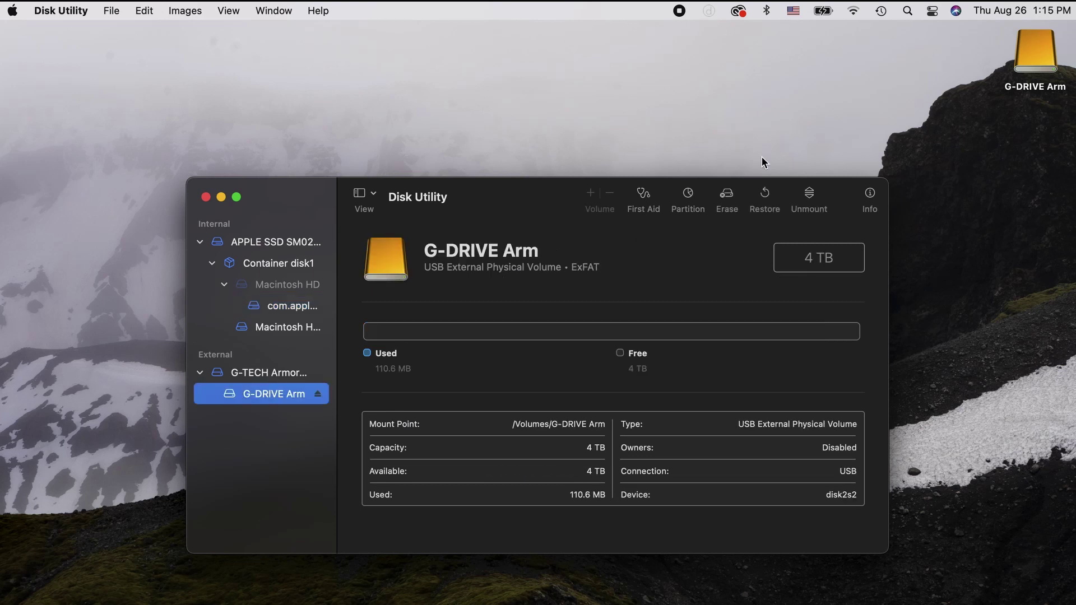
{"action": "left_click", "coordinate": [727, 196]}
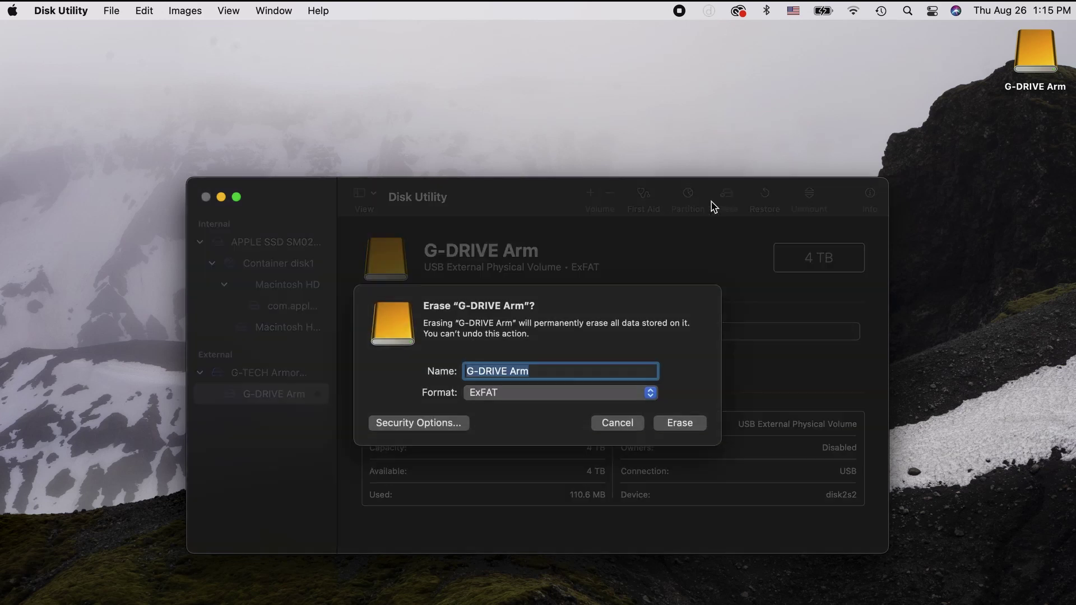
{"action": "left_click", "coordinate": [520, 389]}
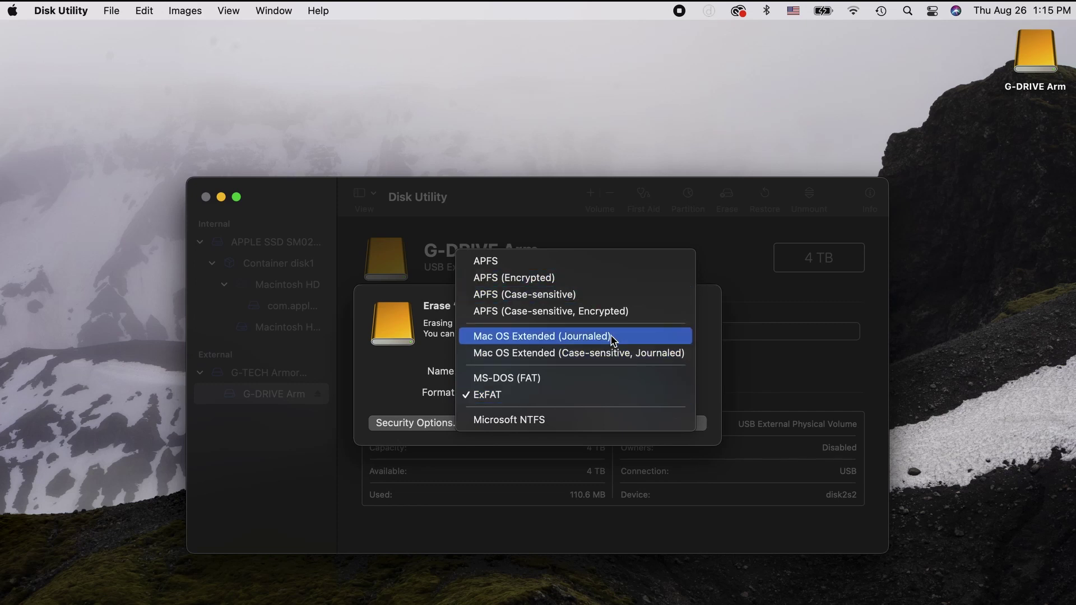
{"action": "left_click", "coordinate": [723, 310]}
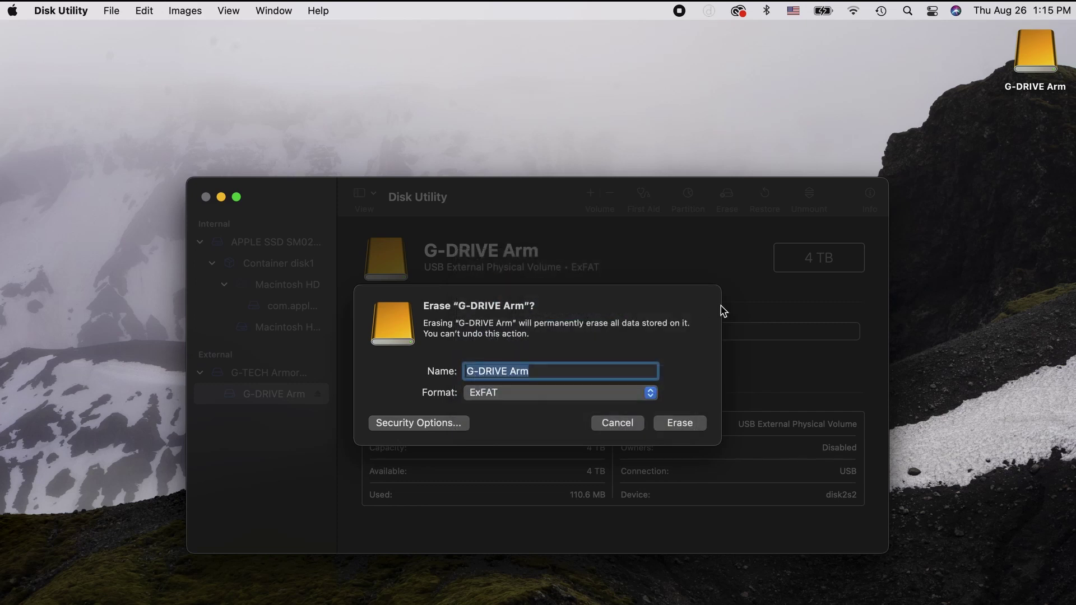
{"action": "left_click", "coordinate": [615, 428]}
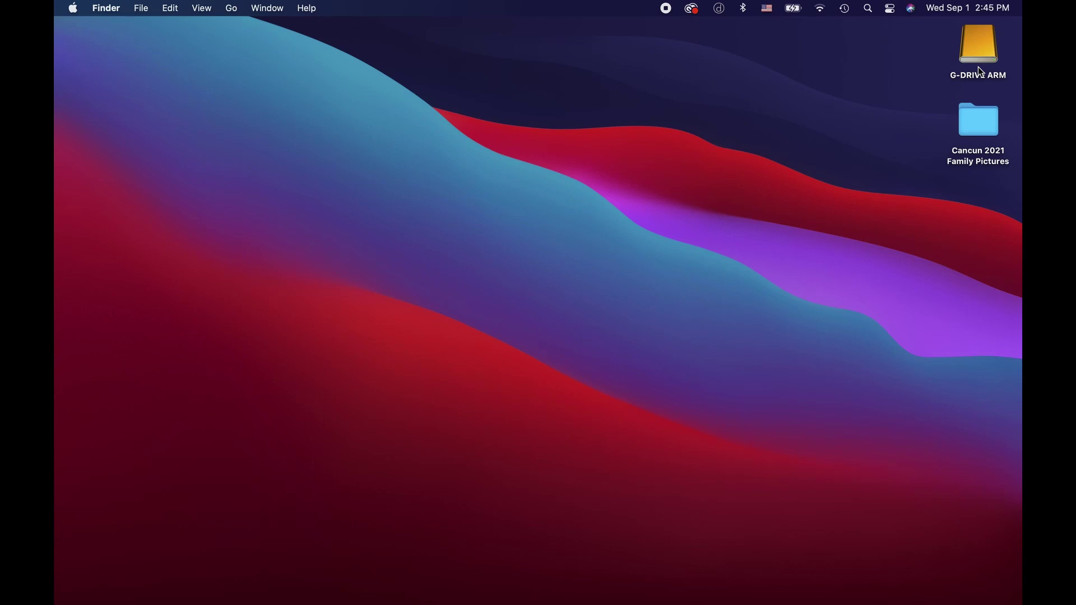
Open the G-DRIVE ARM drive from the desktop.
{"action": "double_click", "coordinate": [984, 40]}
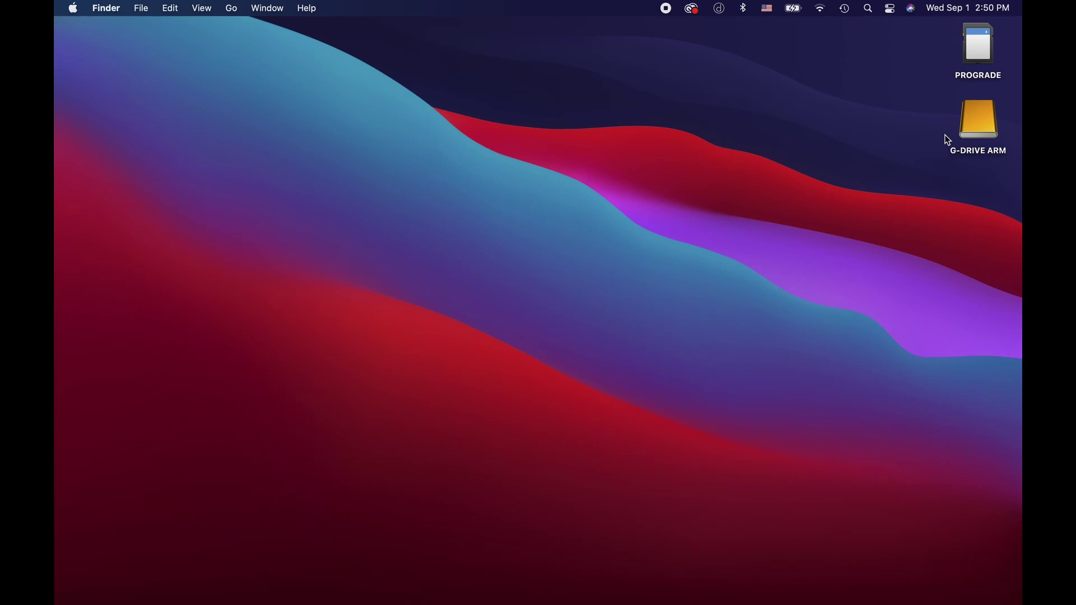
Make a 'Cancun Family Vacation 2021' folder on G-DRIVE ARM, place it top-left, and open it.
{"action": "double_click", "coordinate": [977, 125]}
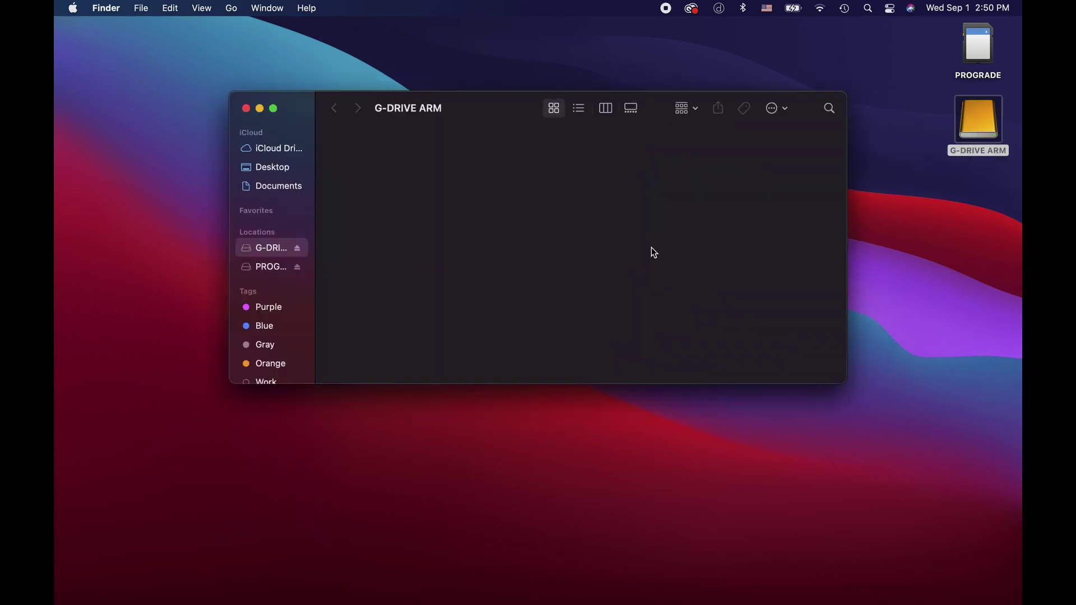
{"action": "right_click", "coordinate": [506, 237]}
{"action": "left_click", "coordinate": [527, 245]}
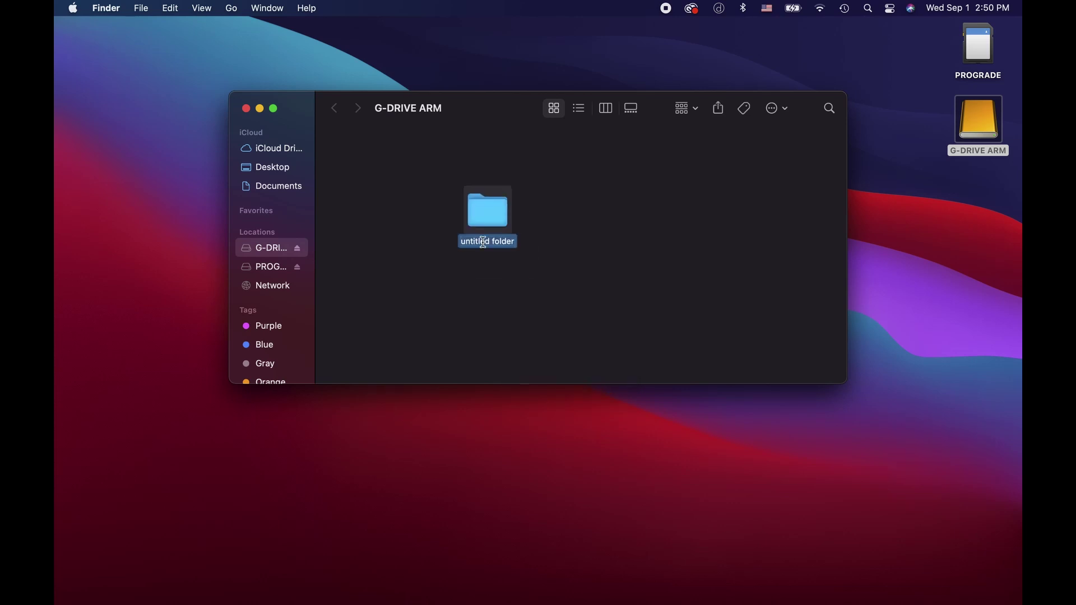
{"action": "type", "text": "Cancun"}
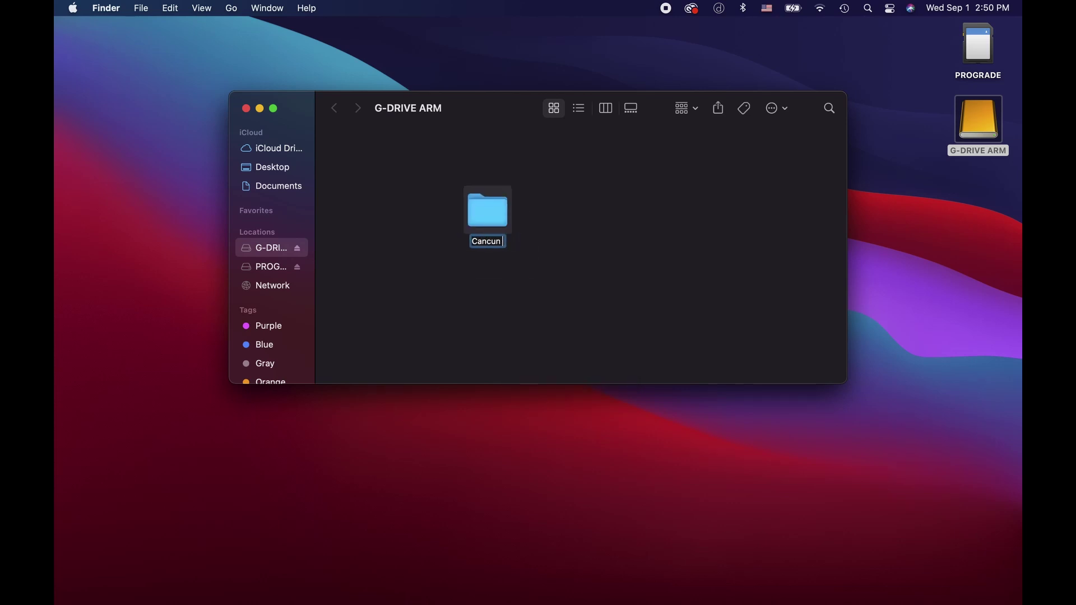
{"action": "type", "text": " Family Vac"}
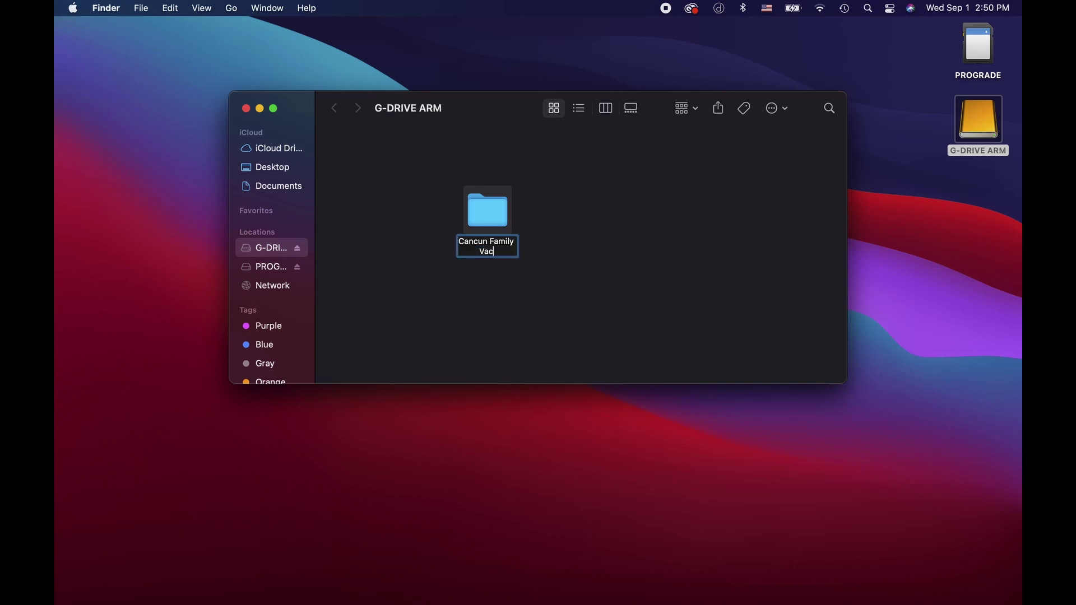
{"action": "type", "text": "ation 2021"}
{"action": "key", "text": "Return"}
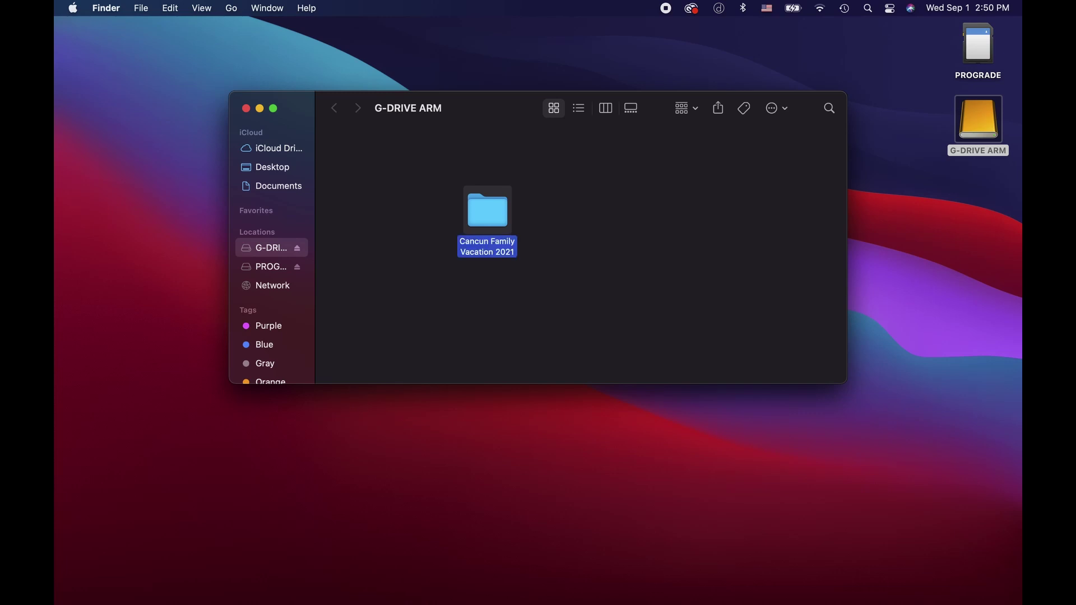
{"action": "left_click_drag", "start_coordinate": [487, 216], "coordinate": [367, 163]}
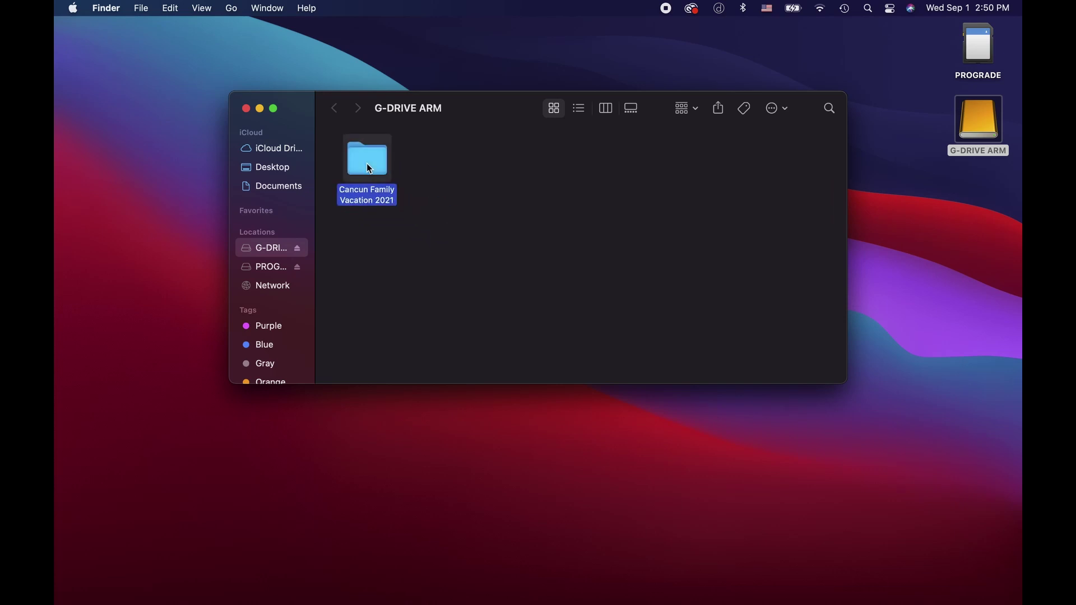
{"action": "double_click", "coordinate": [366, 163]}
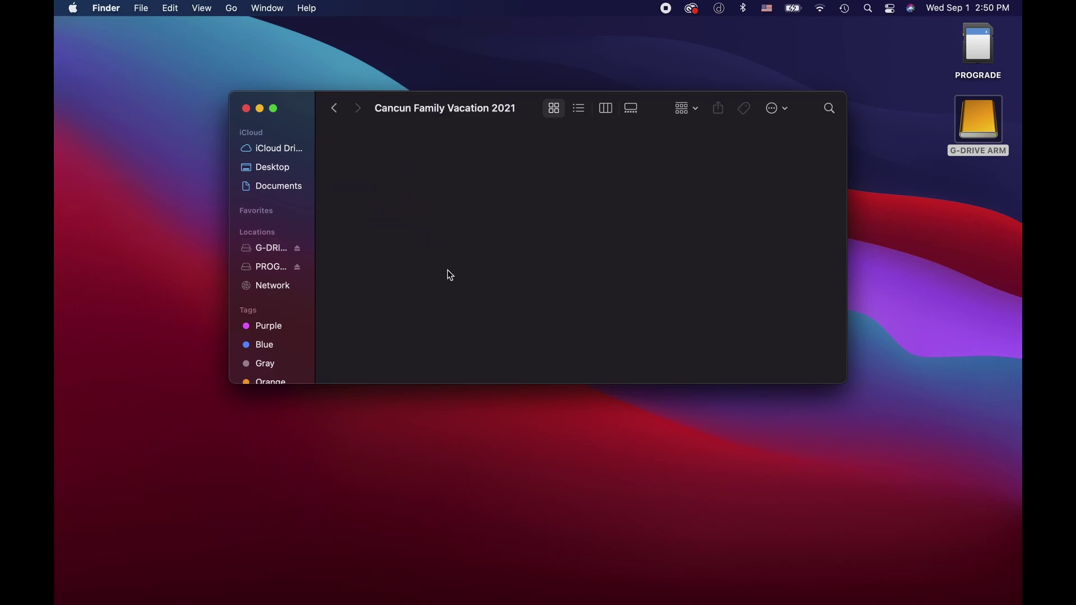
Create a 'Sony A7R IV' folder inside Cancun Family Vacation 2021.
{"action": "right_click", "coordinate": [445, 221]}
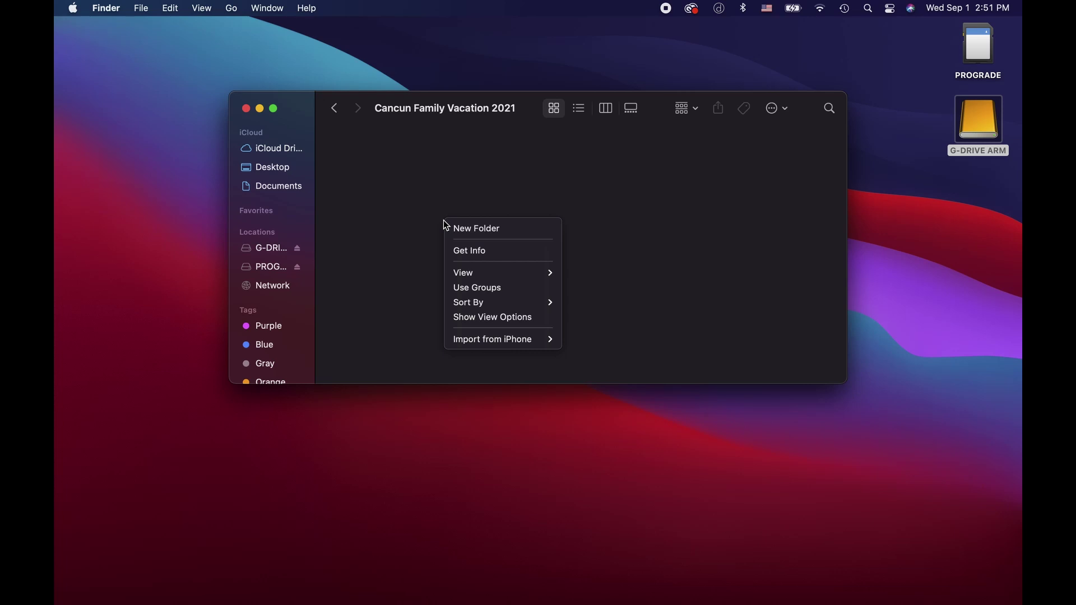
{"action": "left_click", "coordinate": [489, 231]}
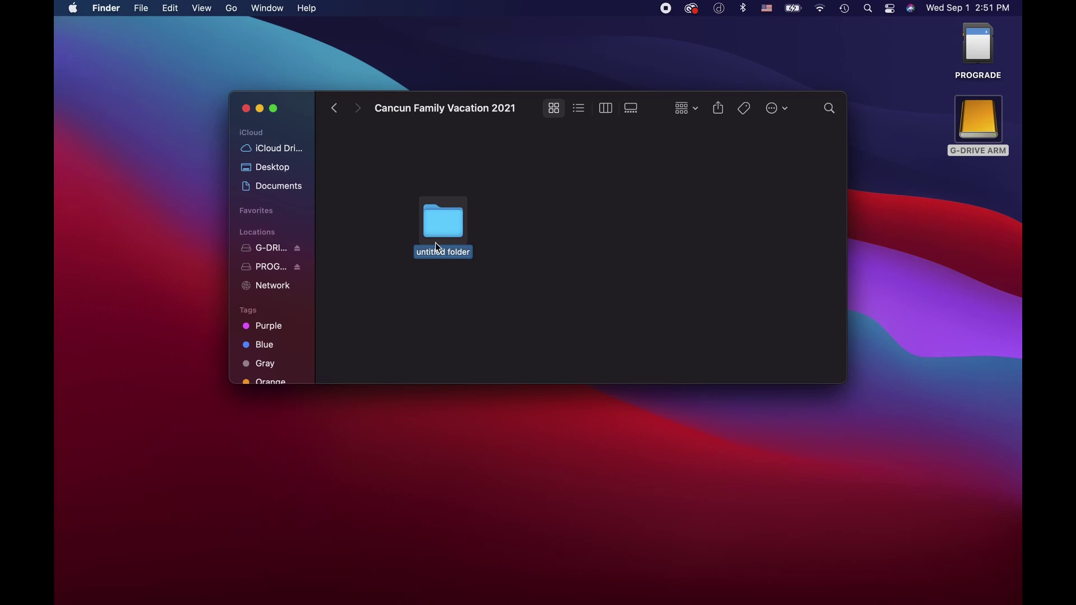
{"action": "type", "text": "Sony A7R IV"}
{"action": "key", "text": "Return"}
{"action": "left_click_drag", "start_coordinate": [449, 217], "coordinate": [362, 152]}
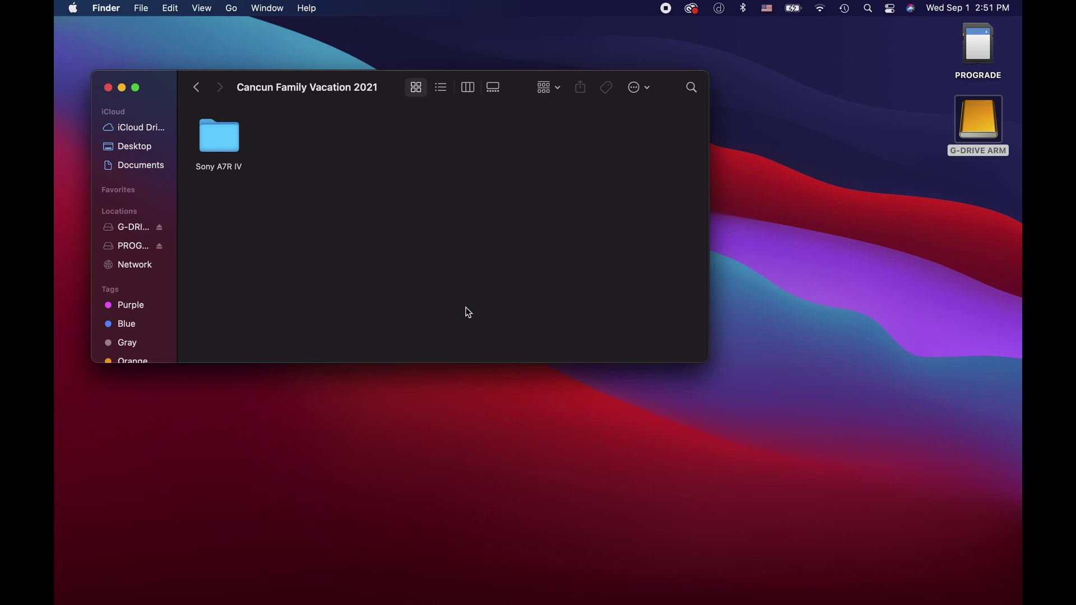
Inside Sony A7R IV, create a 'JPG Images' subfolder, then return to the vacation folder.
{"action": "double_click", "coordinate": [232, 149]}
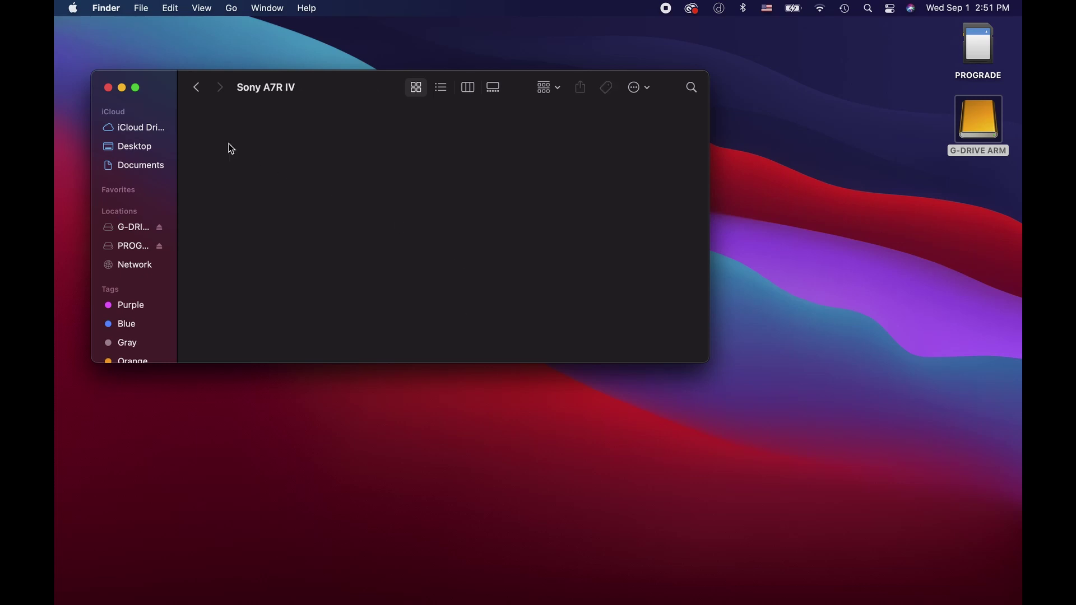
{"action": "right_click", "coordinate": [257, 161]}
{"action": "left_click", "coordinate": [277, 173]}
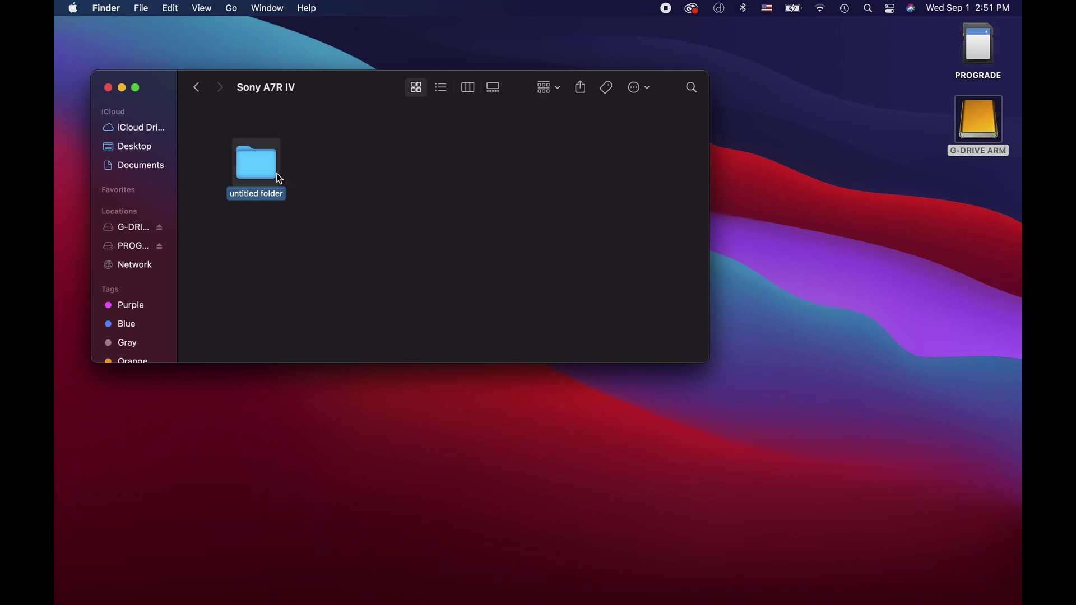
{"action": "type", "text": "JPG Images"}
{"action": "key", "text": "Return"}
{"action": "left_click", "coordinate": [198, 89]}
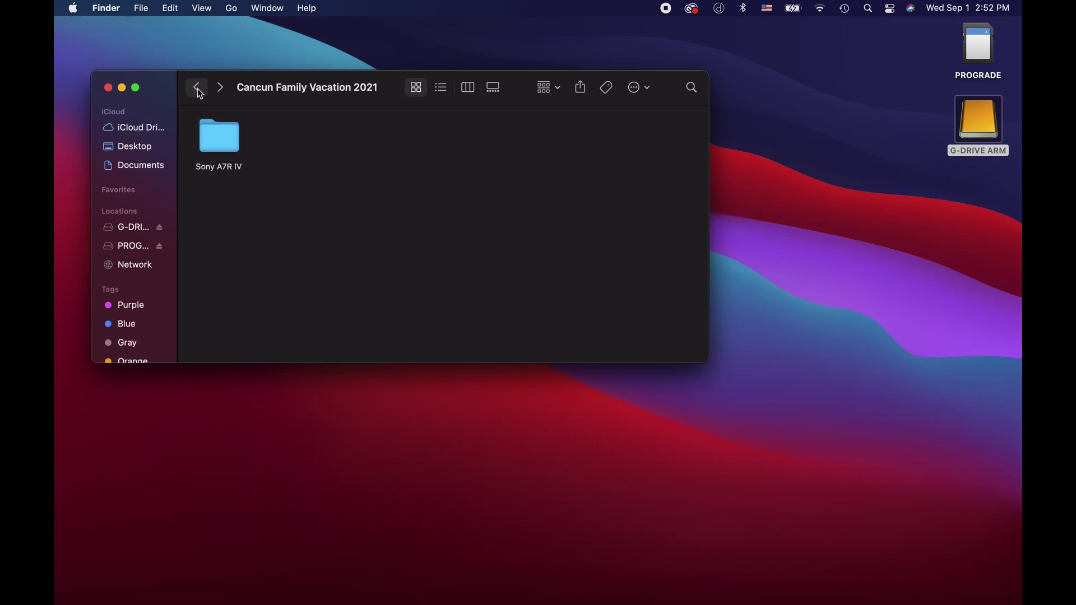
Create a 'Lightroom Exports' folder next to Sony A7R IV.
{"action": "right_click", "coordinate": [328, 161]}
{"action": "left_click", "coordinate": [351, 166]}
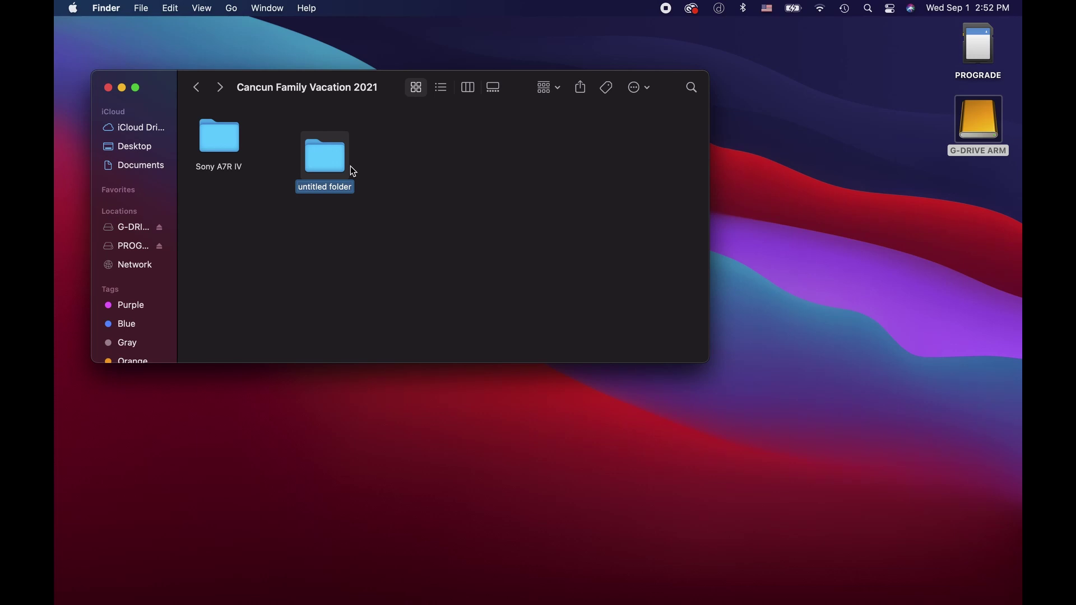
{"action": "left_click_drag", "start_coordinate": [324, 190], "coordinate": [302, 178]}
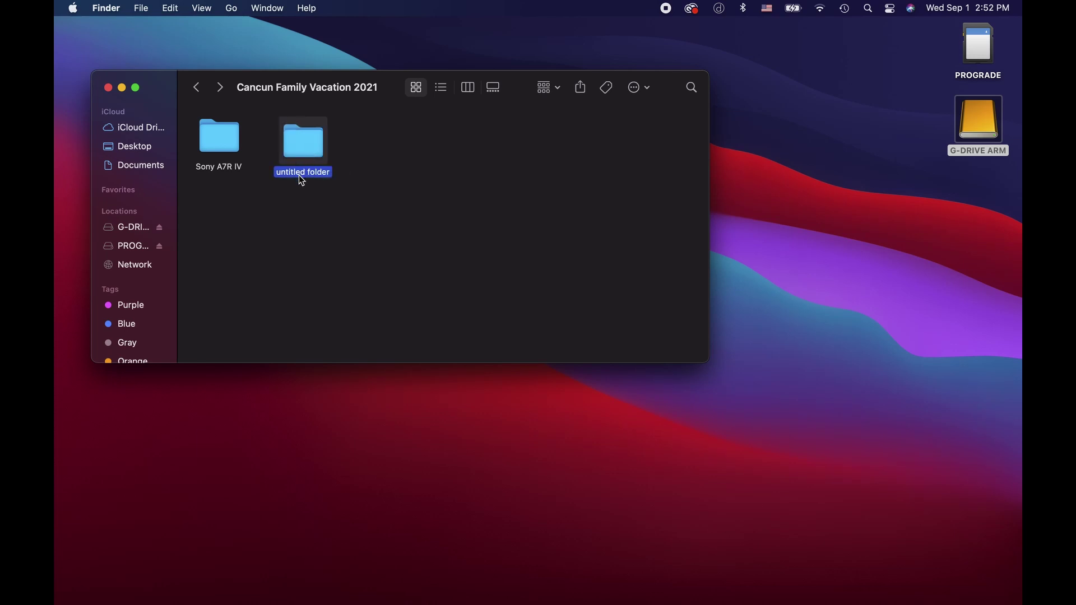
{"action": "type", "text": "Lightroom Exports"}
{"action": "key", "text": "Return"}
Copy all photos from the PROGRADE card's DCIM folder into JPG Images, then close DCIM.
{"action": "left_click", "coordinate": [397, 144]}
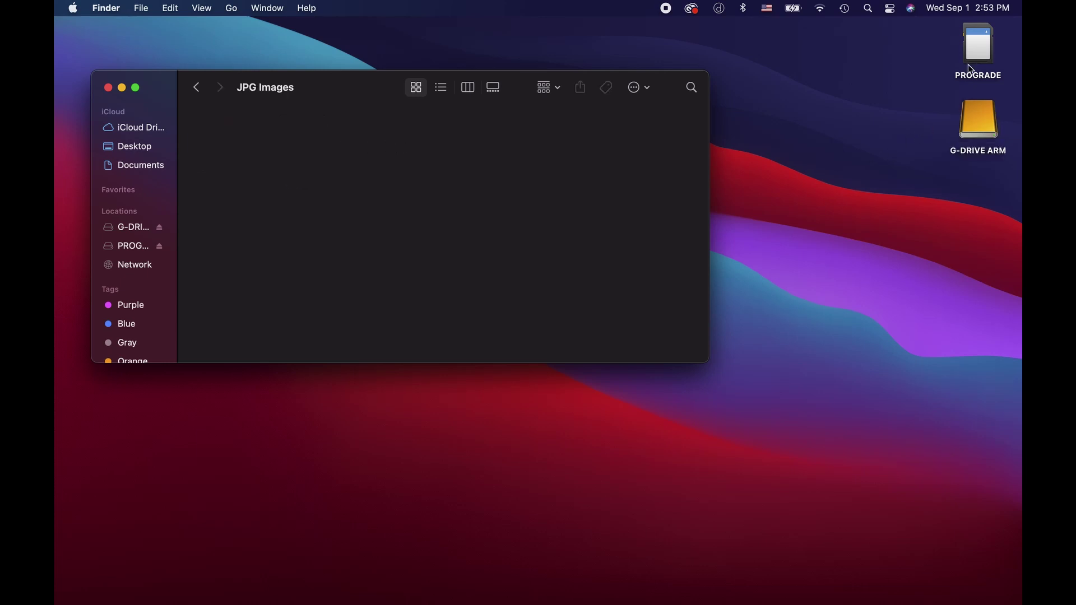
{"action": "double_click", "coordinate": [972, 61]}
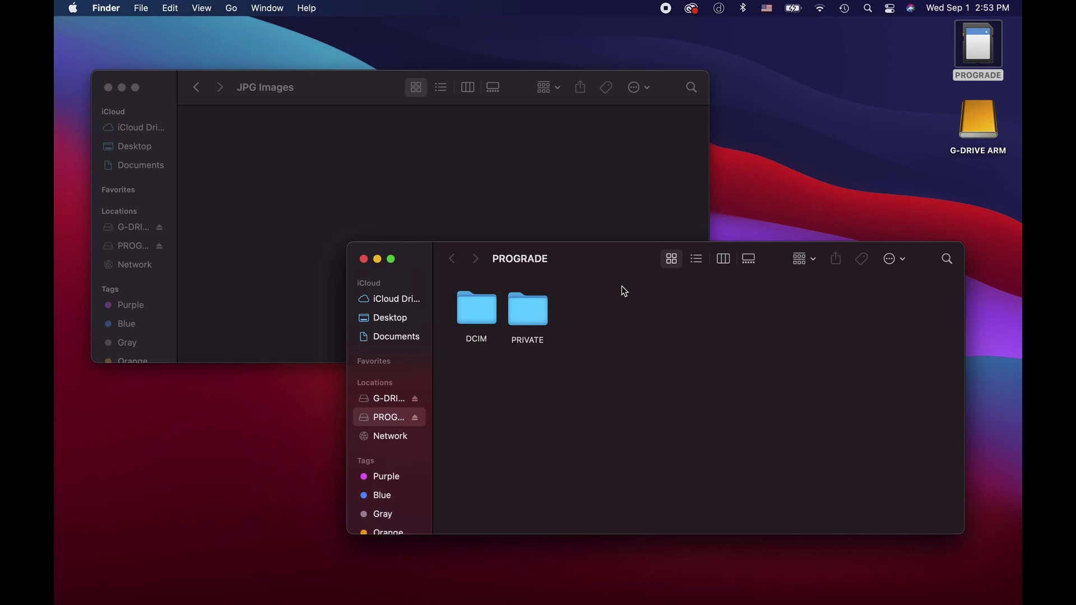
{"action": "double_click", "coordinate": [478, 313]}
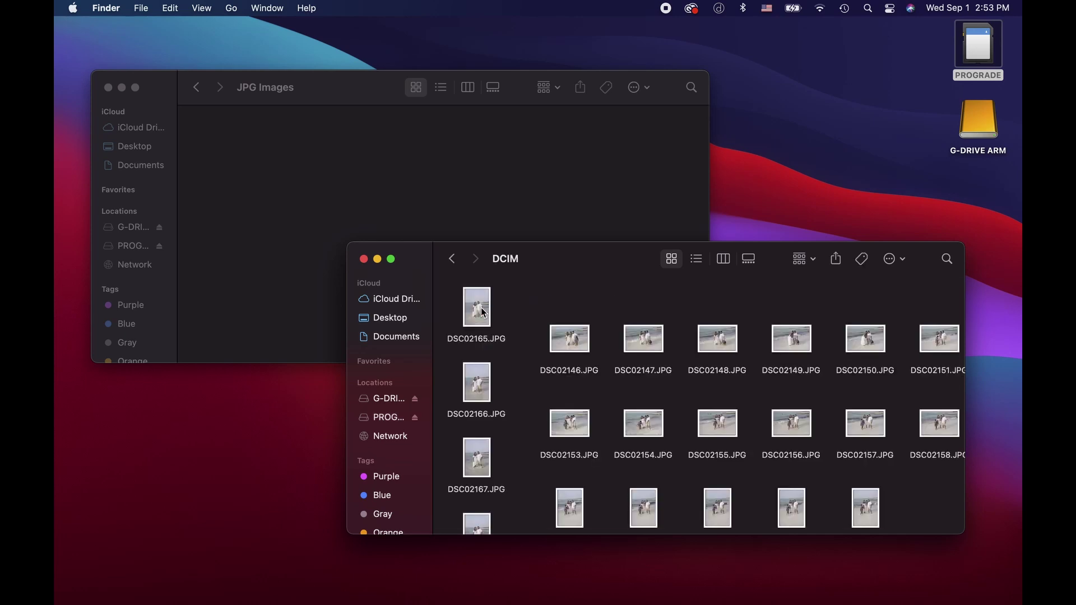
{"action": "key", "text": "super+a"}
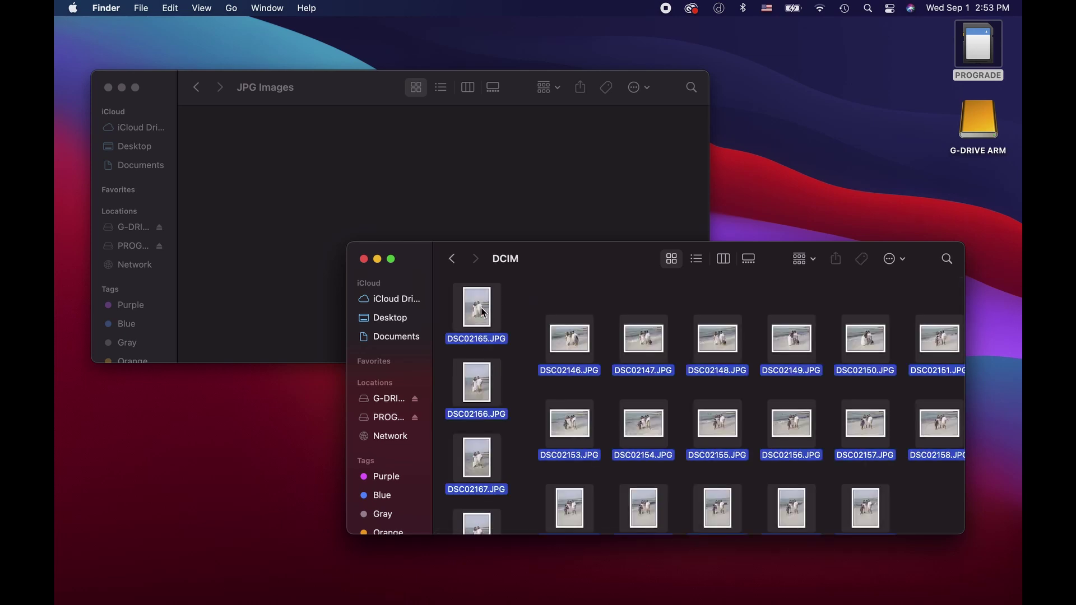
{"action": "left_click_drag", "start_coordinate": [477, 312], "coordinate": [365, 182]}
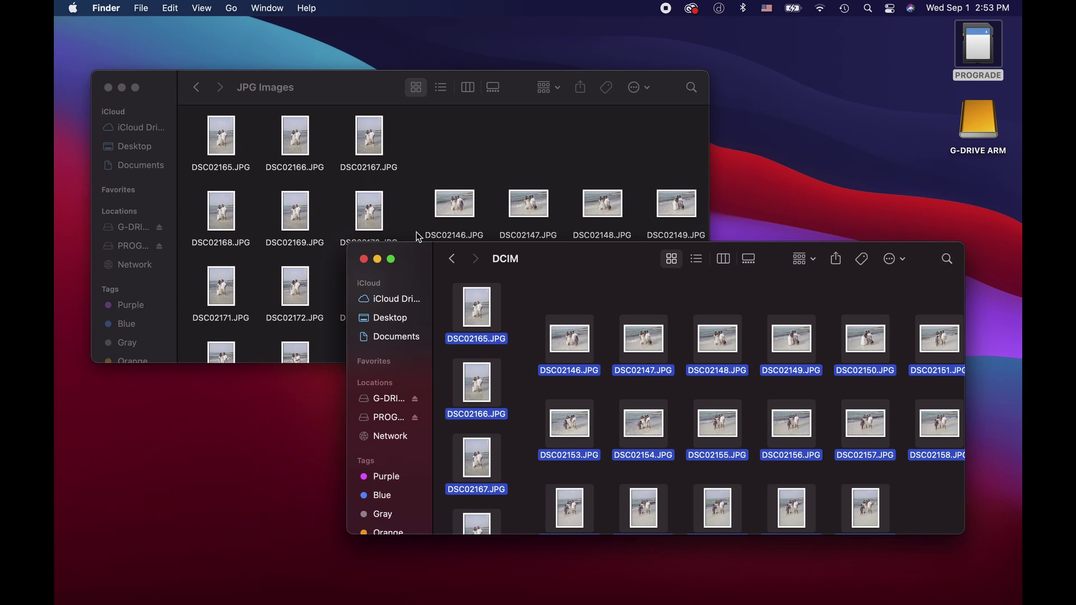
{"action": "left_click", "coordinate": [363, 259]}
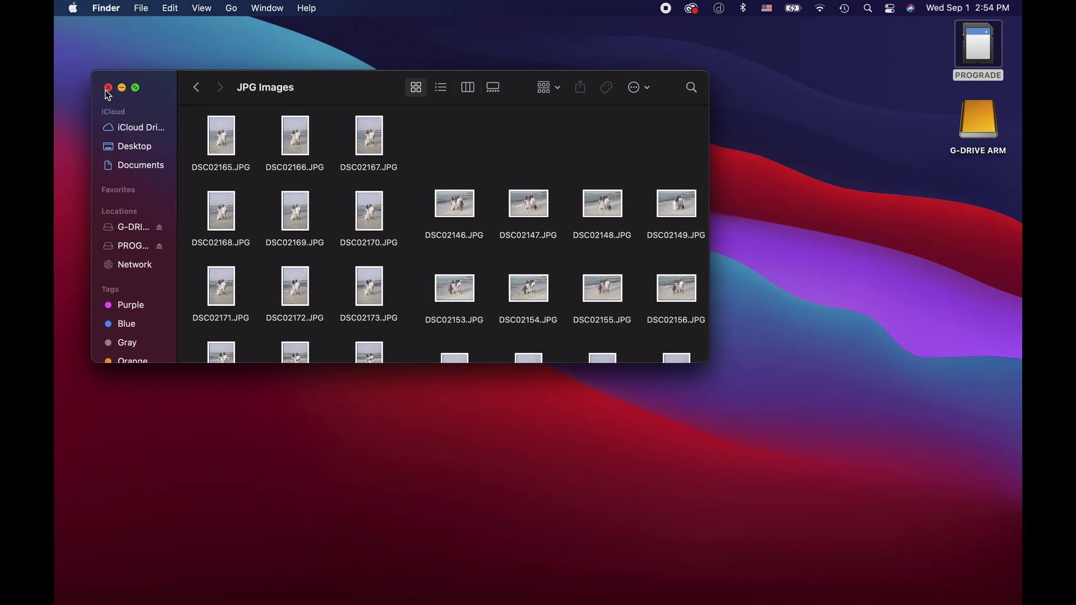
Step back up to Cancun Family Vacation 2021 and close the Finder window.
{"action": "left_click", "coordinate": [198, 93]}
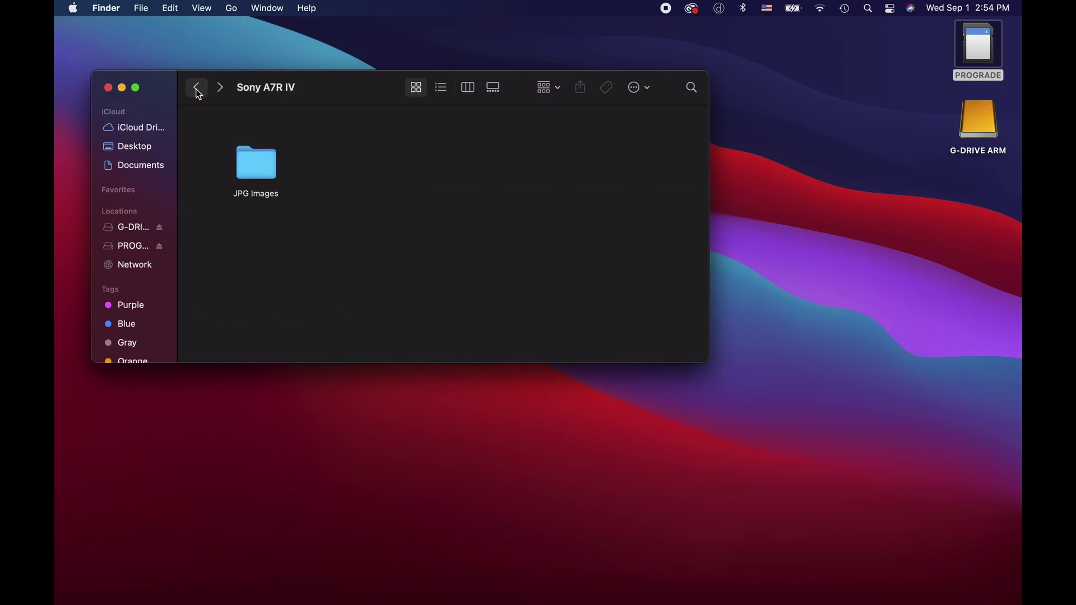
{"action": "left_click", "coordinate": [197, 93]}
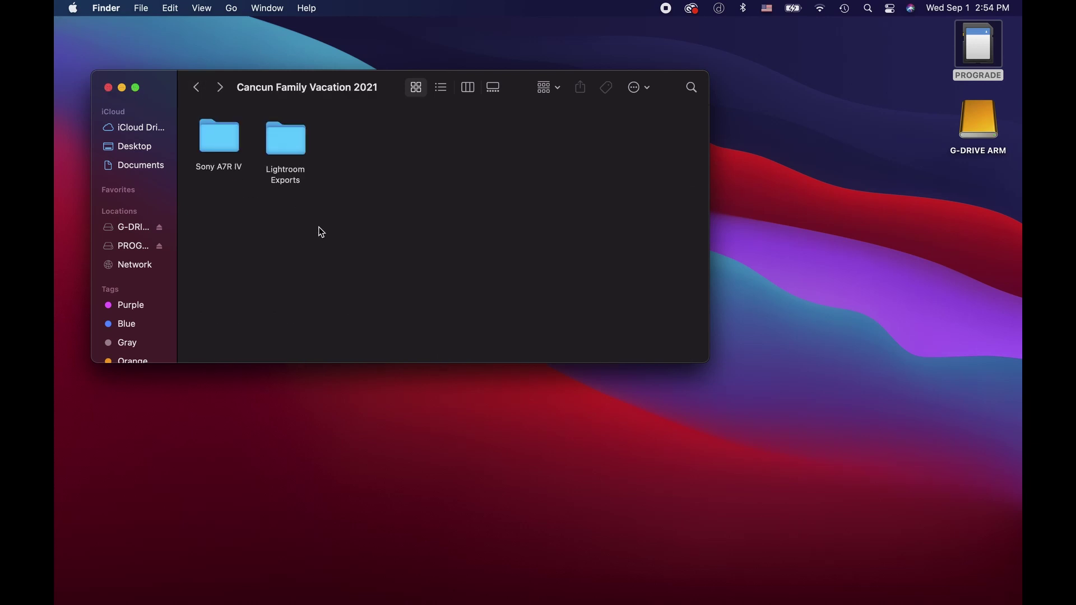
{"action": "left_click", "coordinate": [108, 88]}
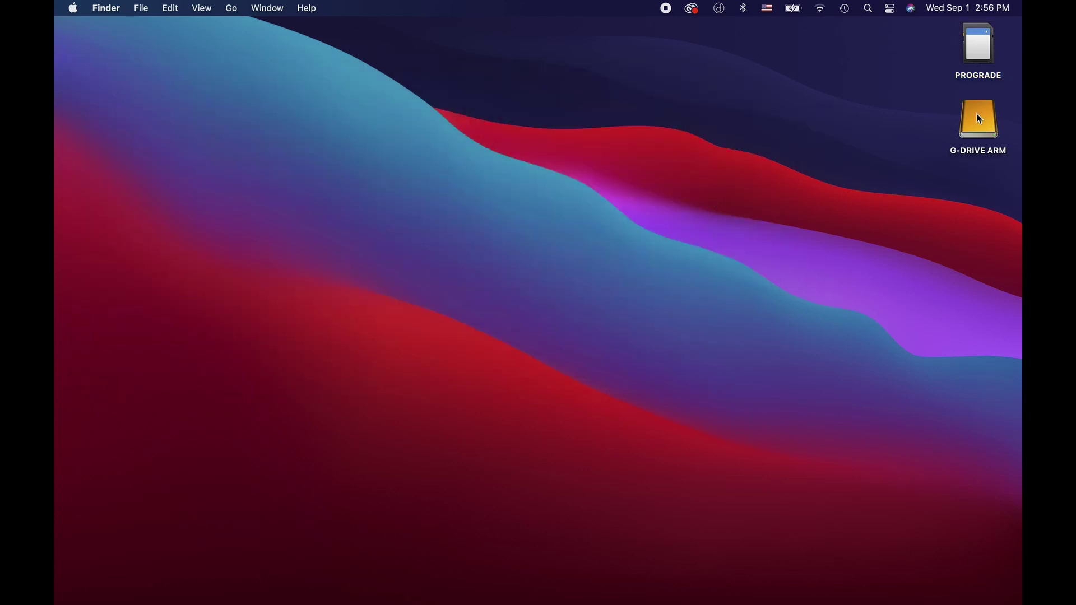
Create a '2021 Lightroom Master Catalogue' folder on the G-DRIVE ARM drive.
{"action": "double_click", "coordinate": [980, 118]}
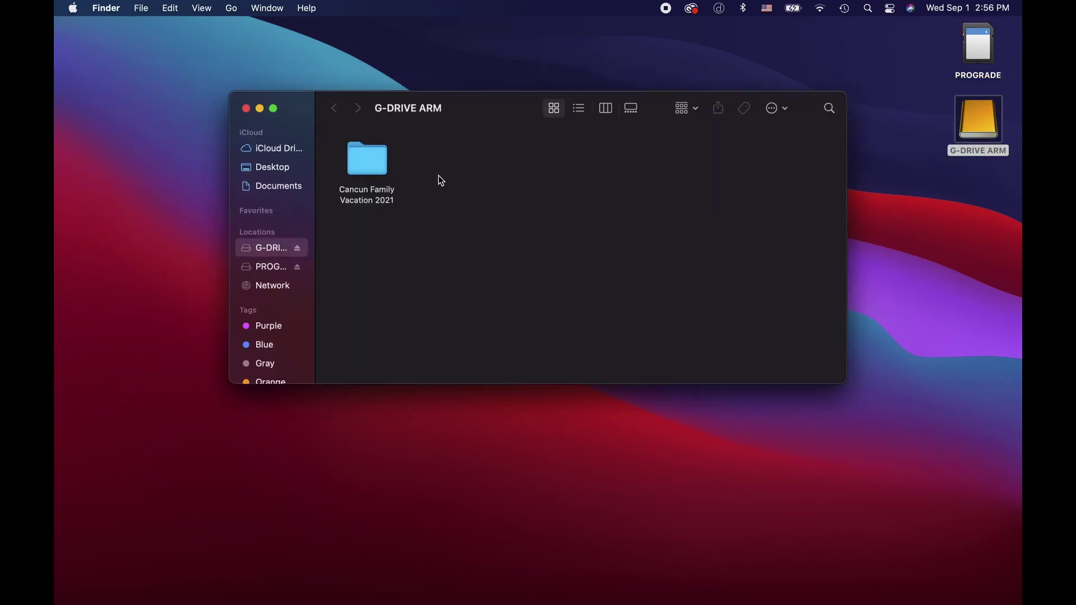
{"action": "right_click", "coordinate": [433, 181]}
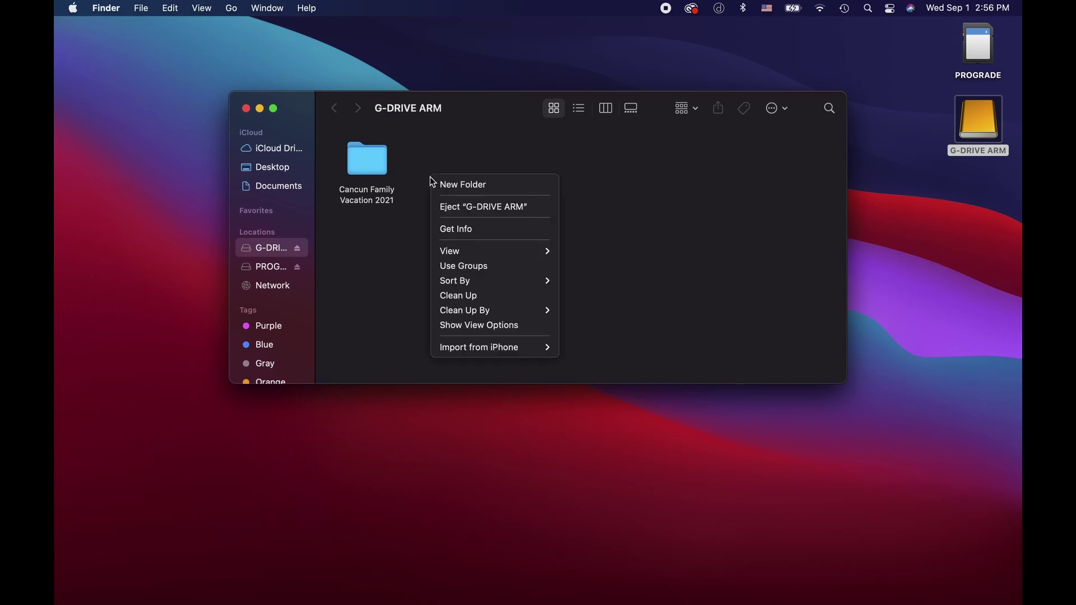
{"action": "left_click", "coordinate": [430, 159]}
{"action": "right_click", "coordinate": [451, 174]}
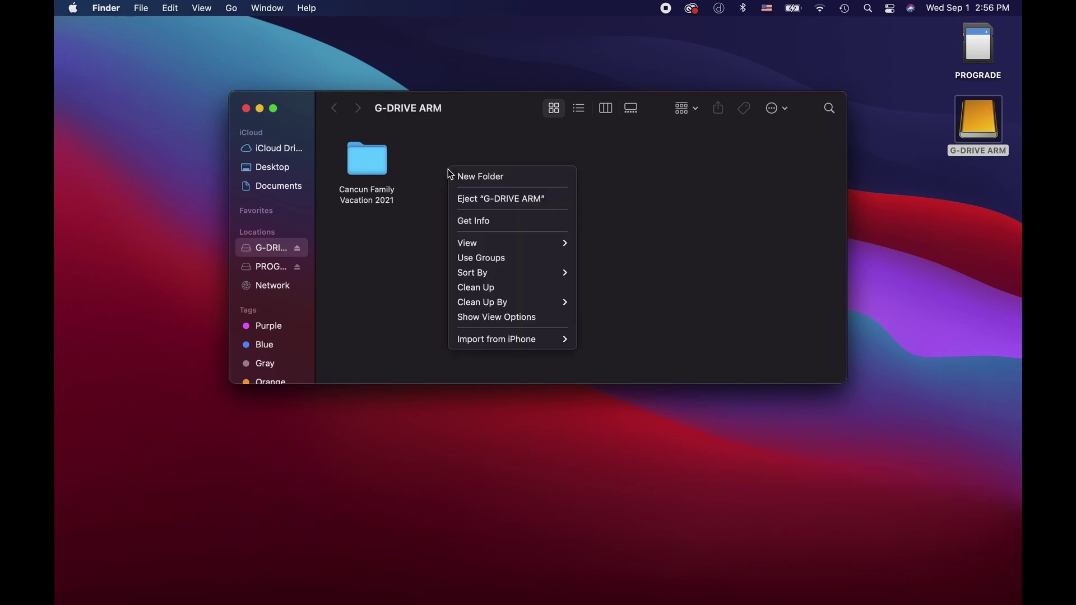
{"action": "left_click", "coordinate": [467, 181]}
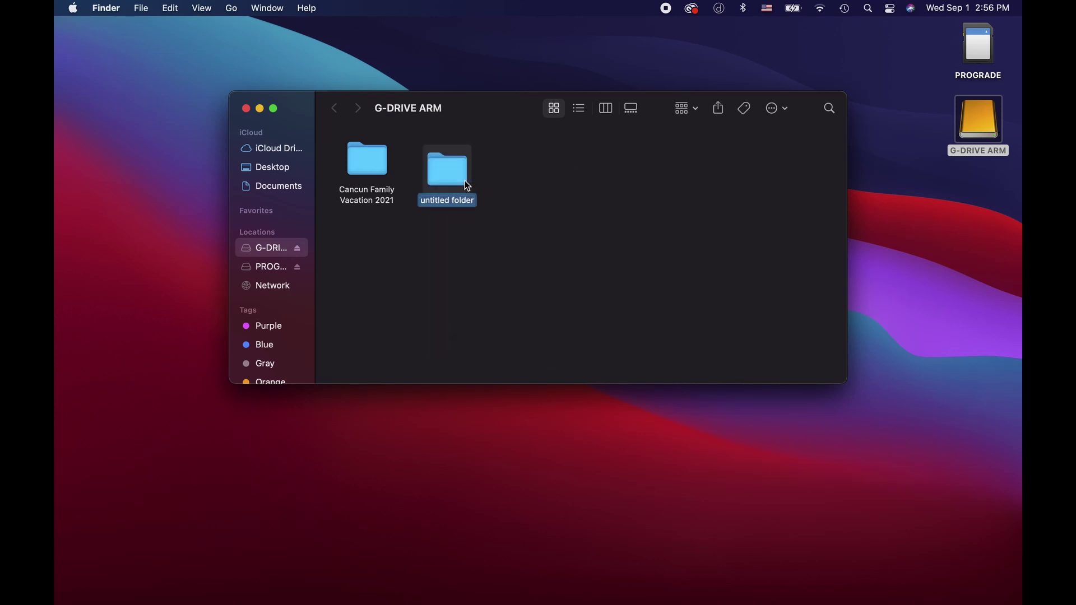
{"action": "type", "text": "2021"}
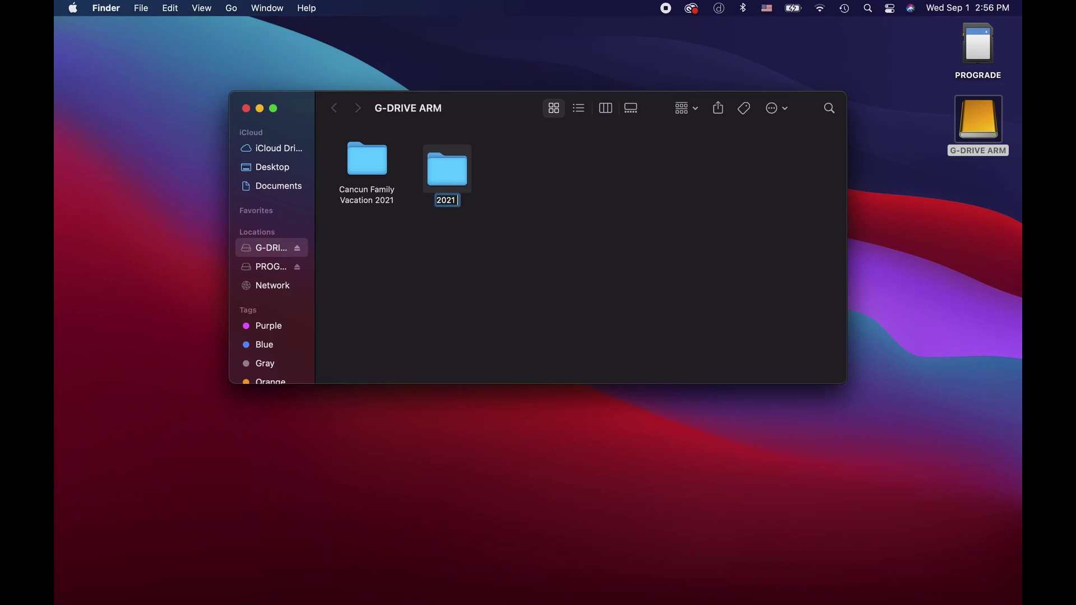
{"action": "type", "text": " Lightroom Ma"}
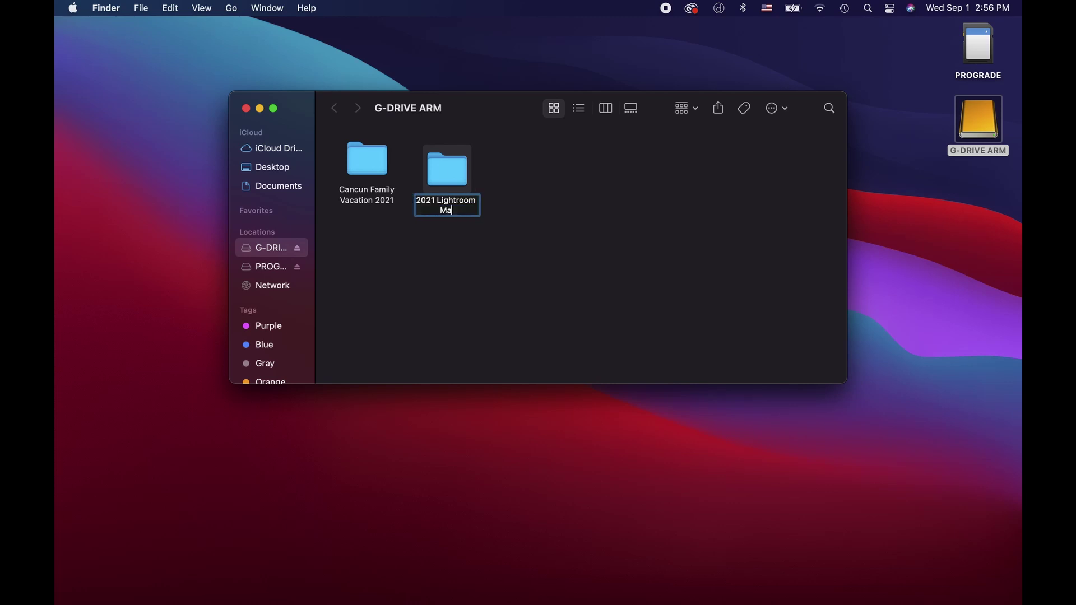
{"action": "type", "text": "ster Catalogue"}
{"action": "key", "text": "Return"}
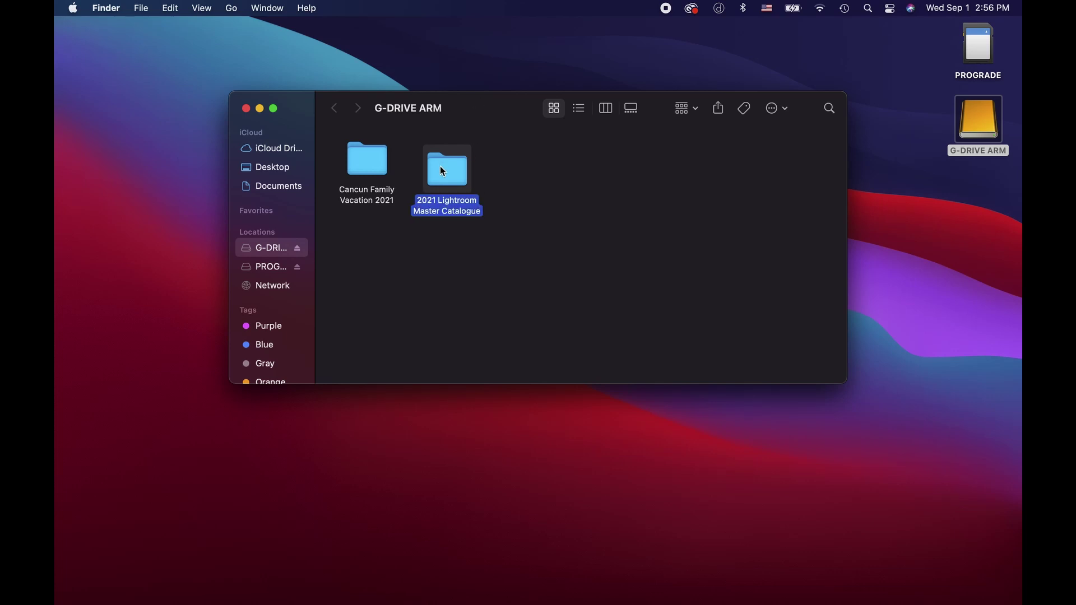
Close the G-DRIVE ARM window and launch Lightroom Classic.
{"action": "left_click", "coordinate": [246, 109]}
{"action": "mouse_move", "coordinate": [491, 603]}
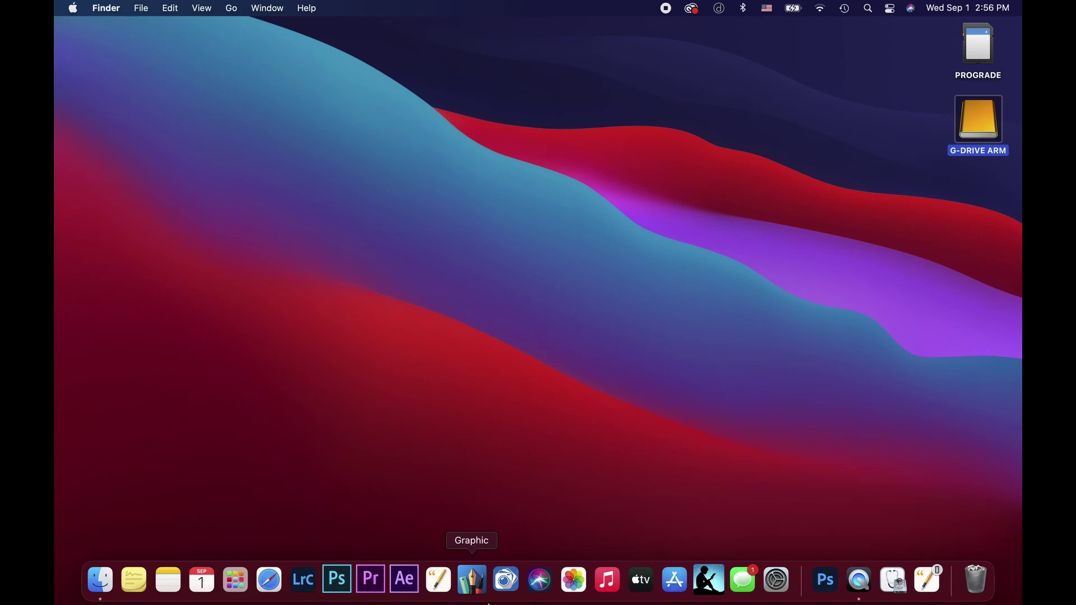
{"action": "left_click", "coordinate": [297, 588]}
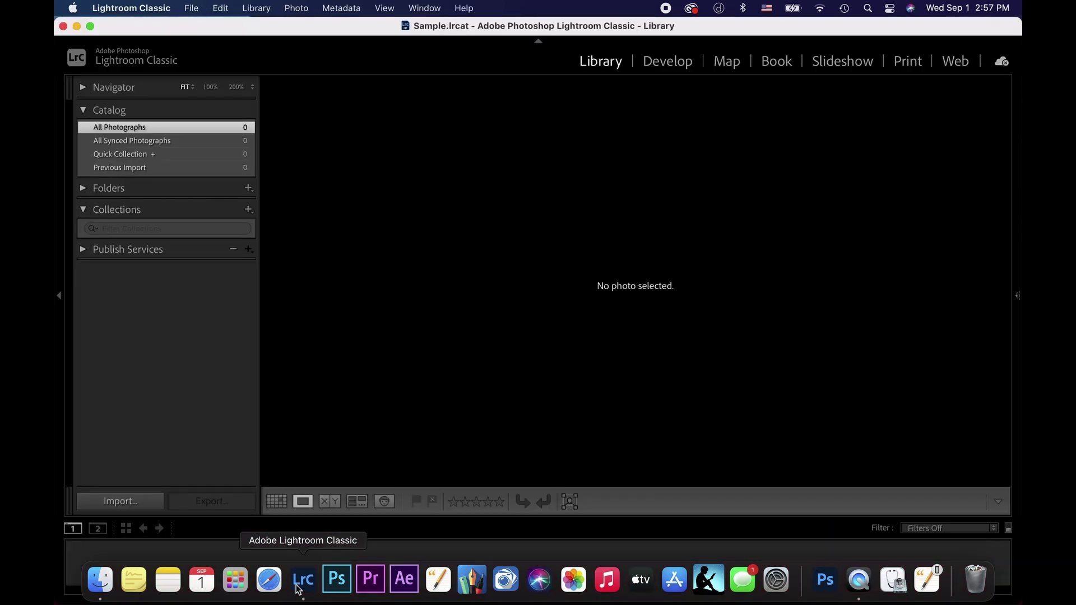
Start a new catalogue located in the 2021 Lightroom Master Catalogue folder on G-DRIVE ARM.
{"action": "left_click", "coordinate": [191, 9]}
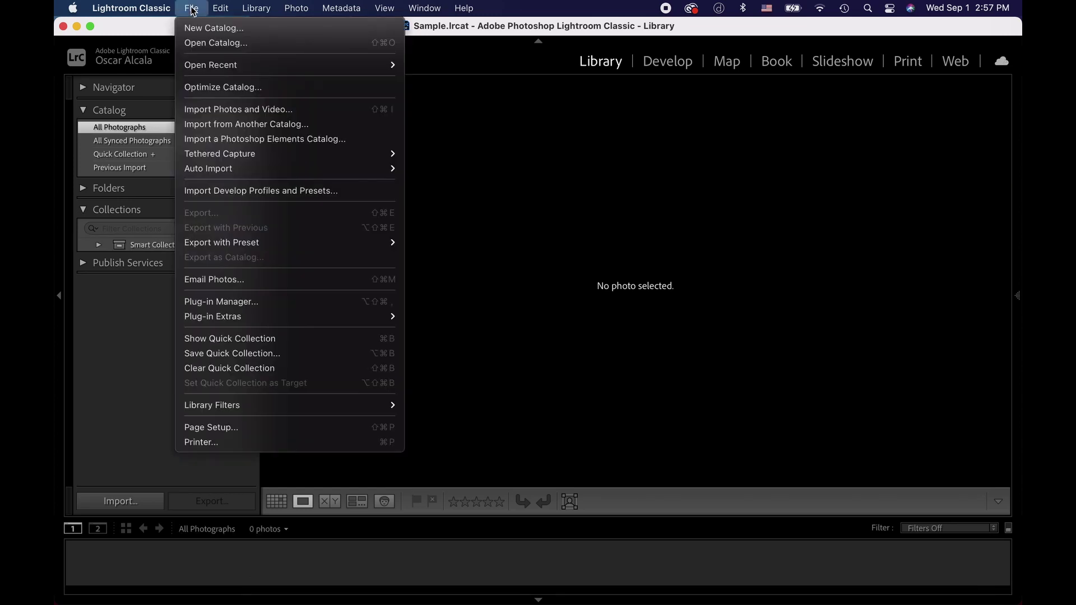
{"action": "left_click", "coordinate": [217, 29]}
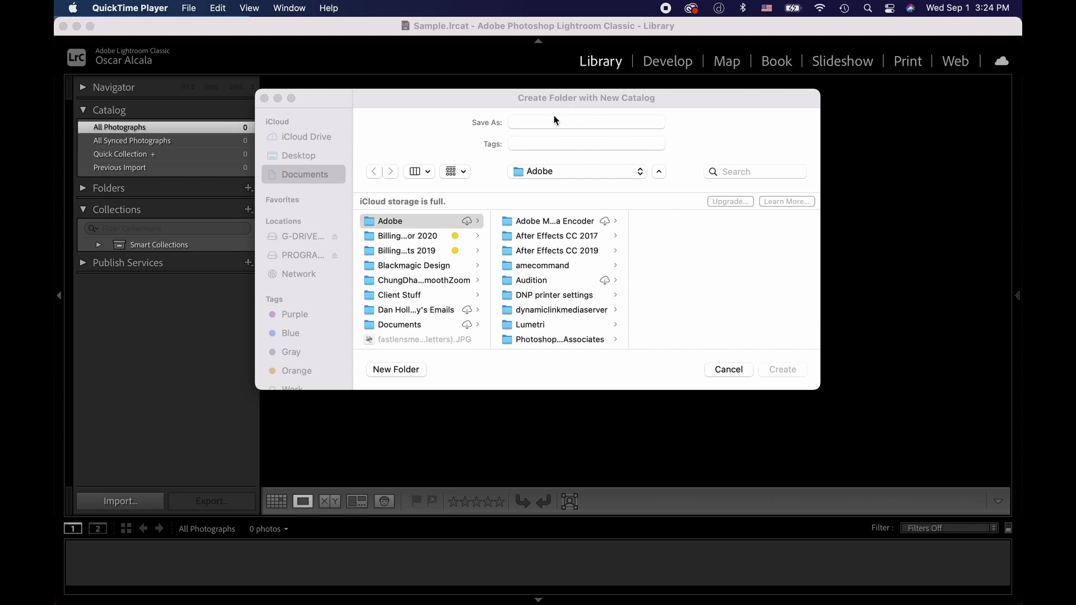
{"action": "left_click", "coordinate": [554, 121]}
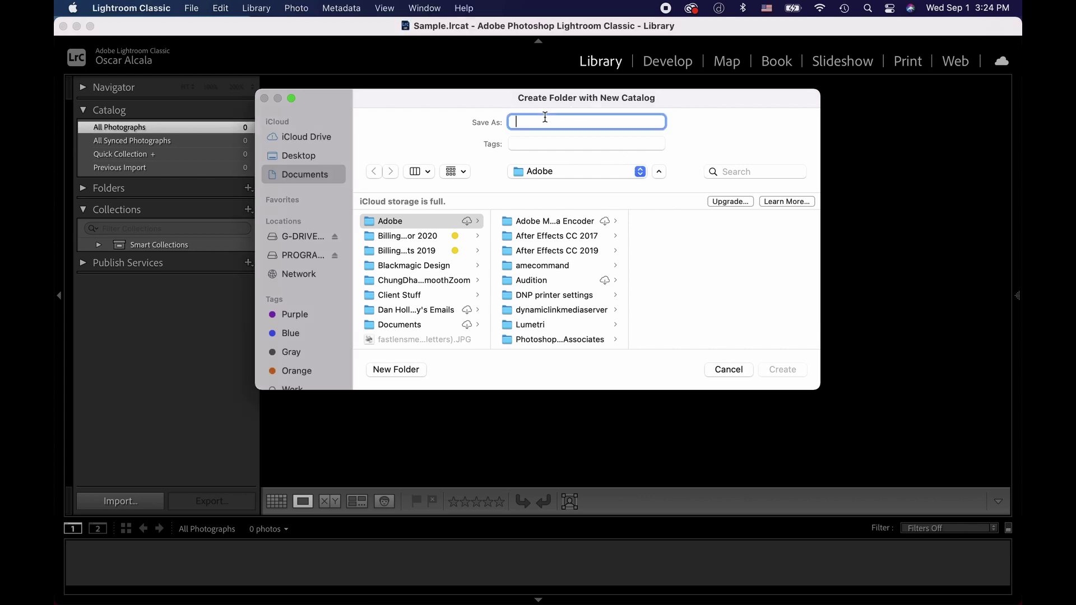
{"action": "left_click", "coordinate": [303, 236]}
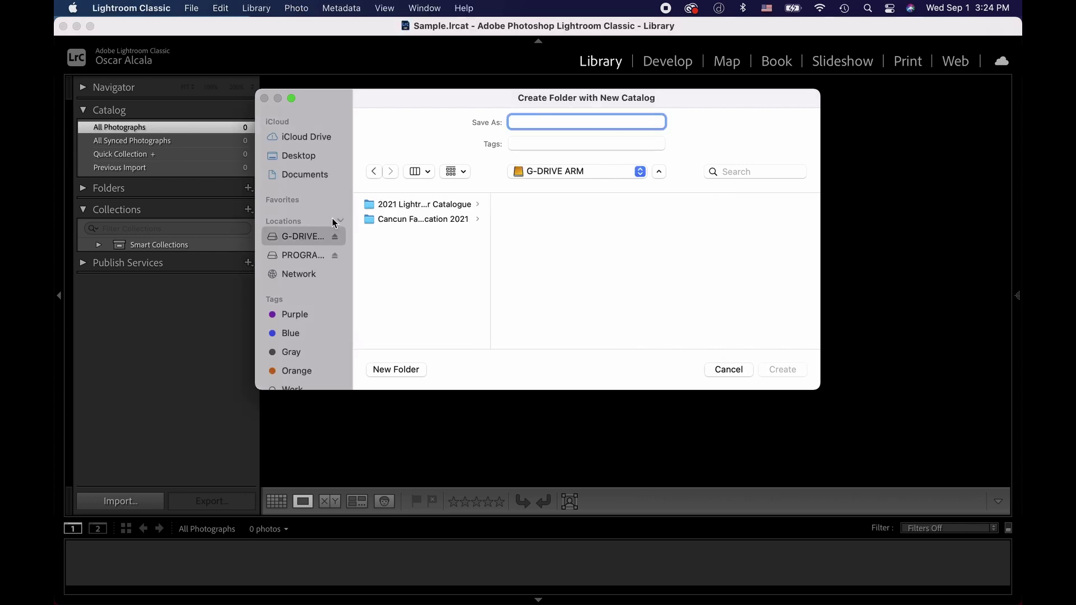
{"action": "left_click", "coordinate": [424, 207]}
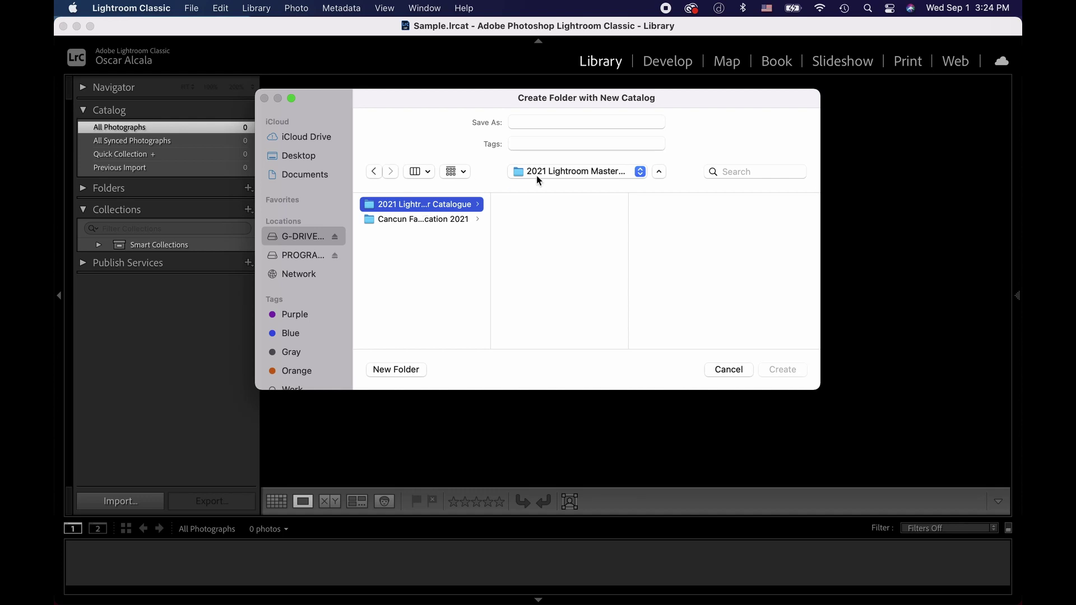
Name the catalogue '2021 Lightroom Master Catalogue', create it, then quit Lightroom Classic.
{"action": "left_click", "coordinate": [543, 122]}
{"action": "type", "text": "2021"}
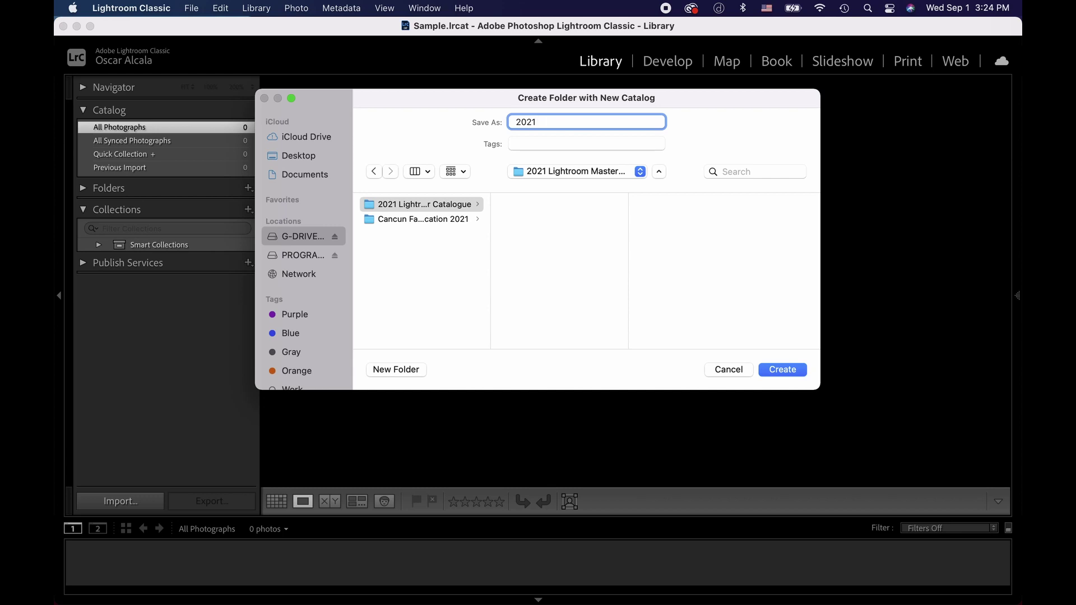
{"action": "type", "text": " Lighr"}
{"action": "type", "text": "room Master"}
{"action": "type", "text": " Cat"}
{"action": "key", "text": "BackSpace"}
{"action": "type", "text": "talogu"}
{"action": "type", "text": "e"}
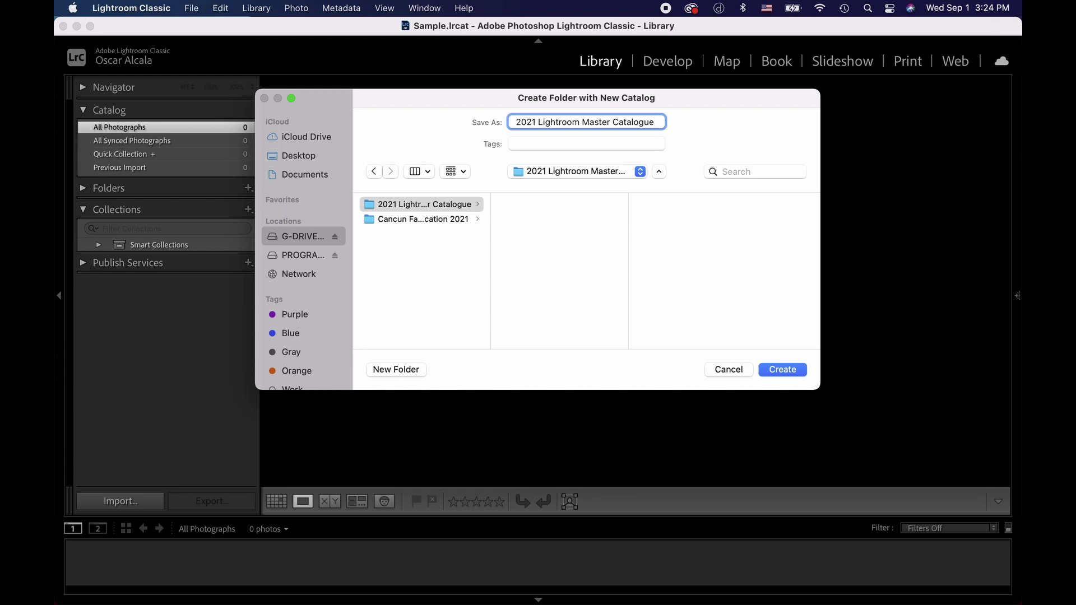
{"action": "left_click", "coordinate": [782, 370]}
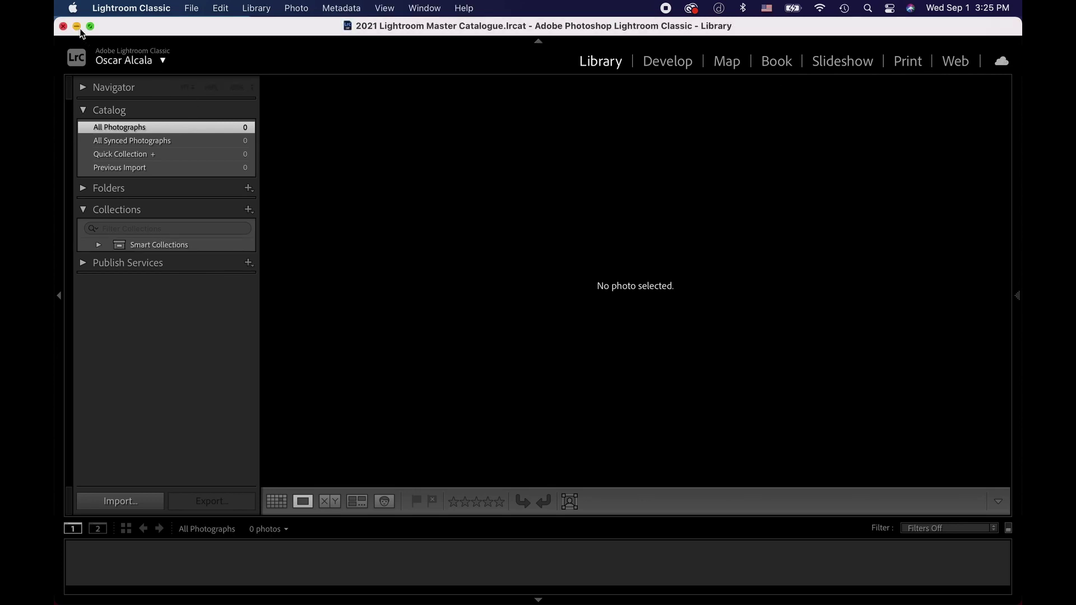
{"action": "left_click", "coordinate": [132, 8]}
Reopen 2021 Lightroom Master Catalogue from its G-DRIVE ARM folder and start an import.
{"action": "left_click", "coordinate": [141, 187]}
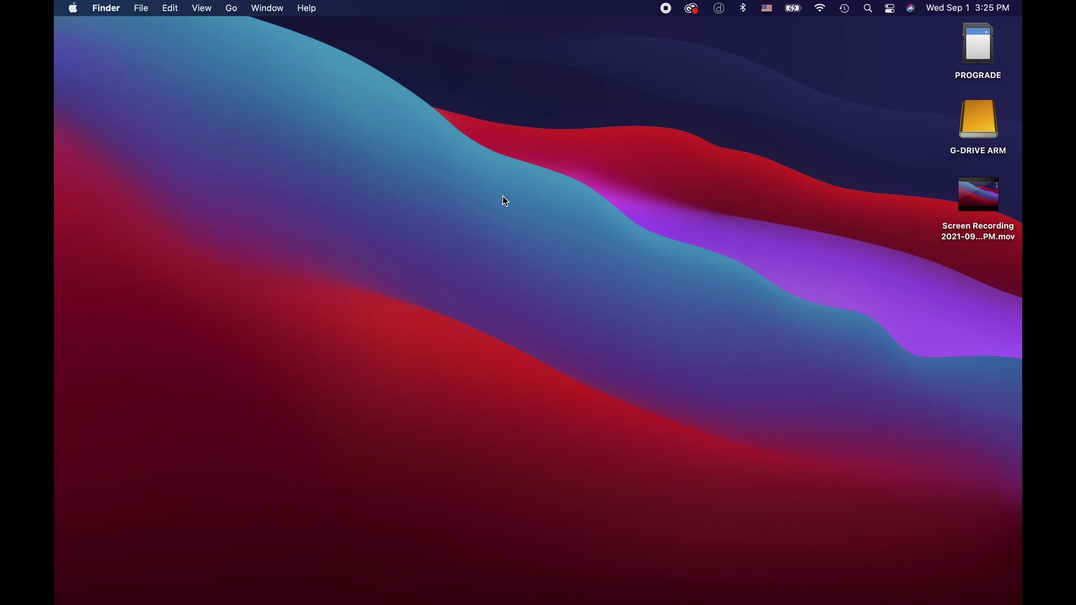
{"action": "double_click", "coordinate": [978, 125]}
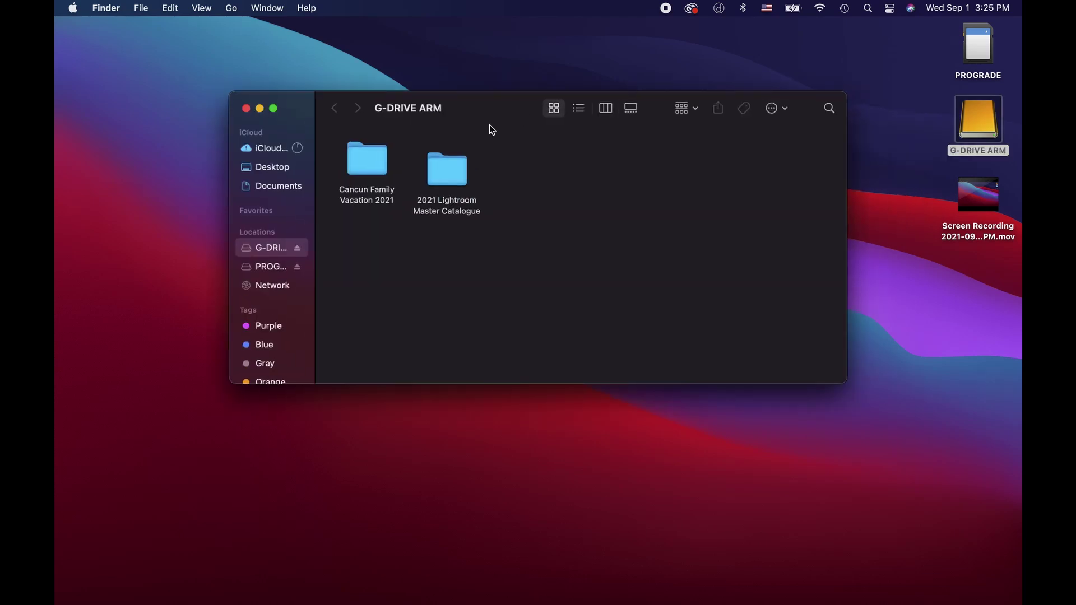
{"action": "left_click", "coordinate": [443, 151]}
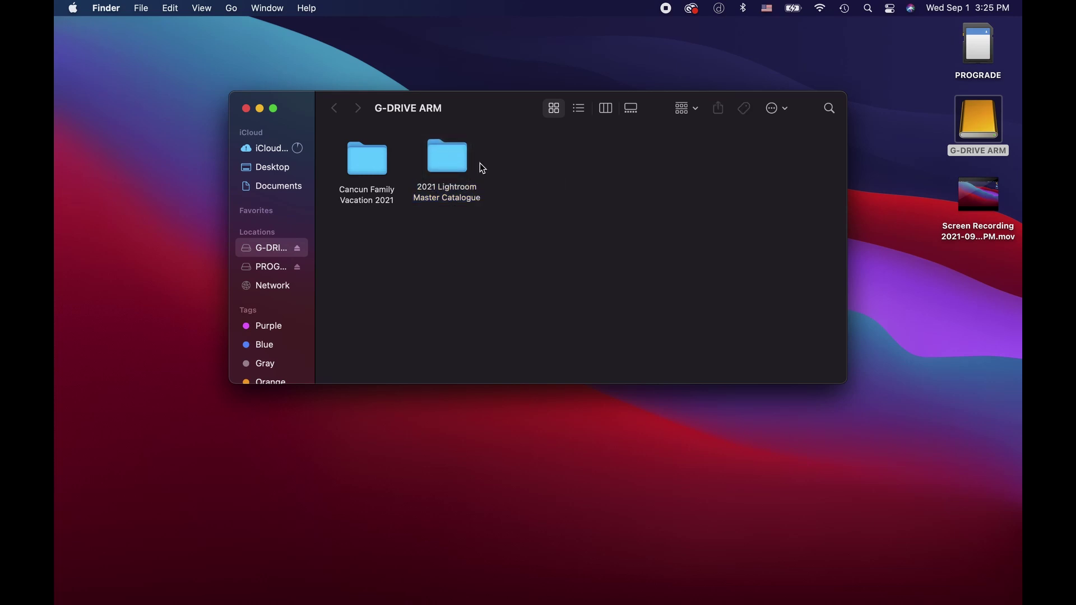
{"action": "double_click", "coordinate": [462, 158]}
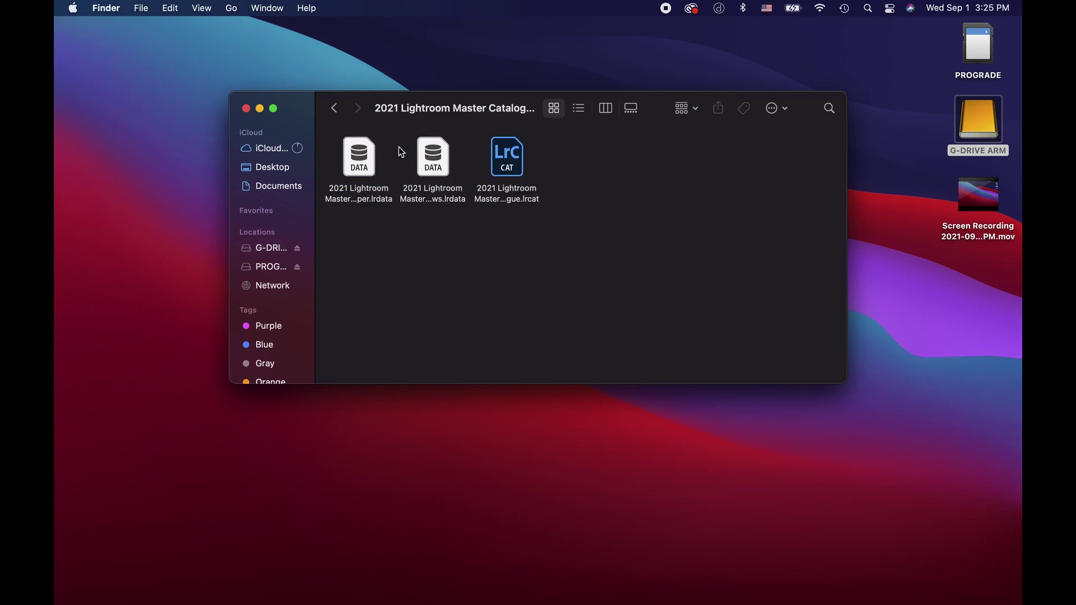
{"action": "double_click", "coordinate": [511, 164]}
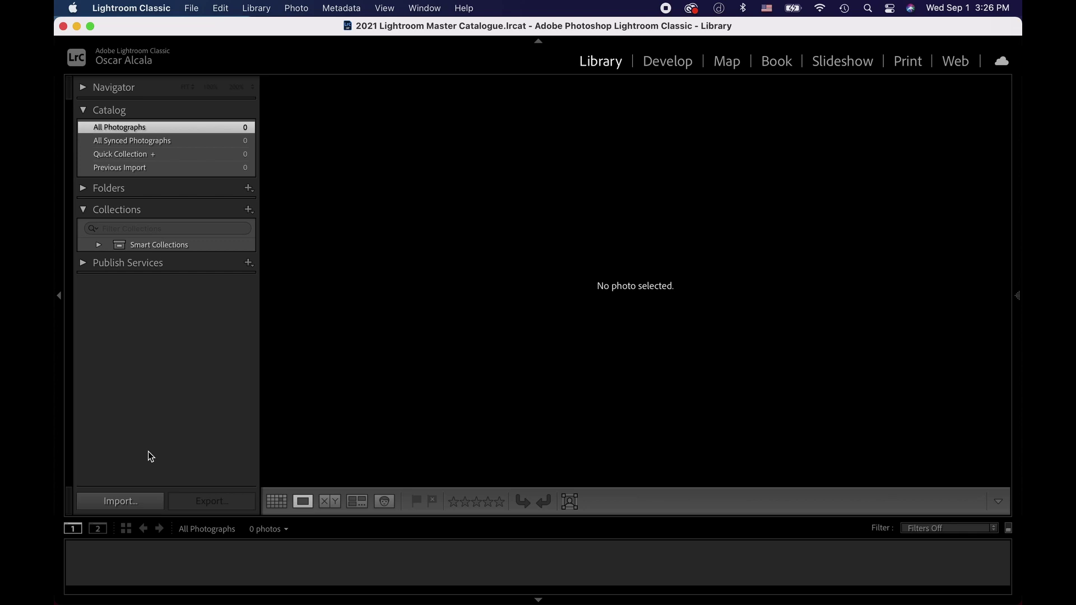
{"action": "left_click", "coordinate": [120, 502]}
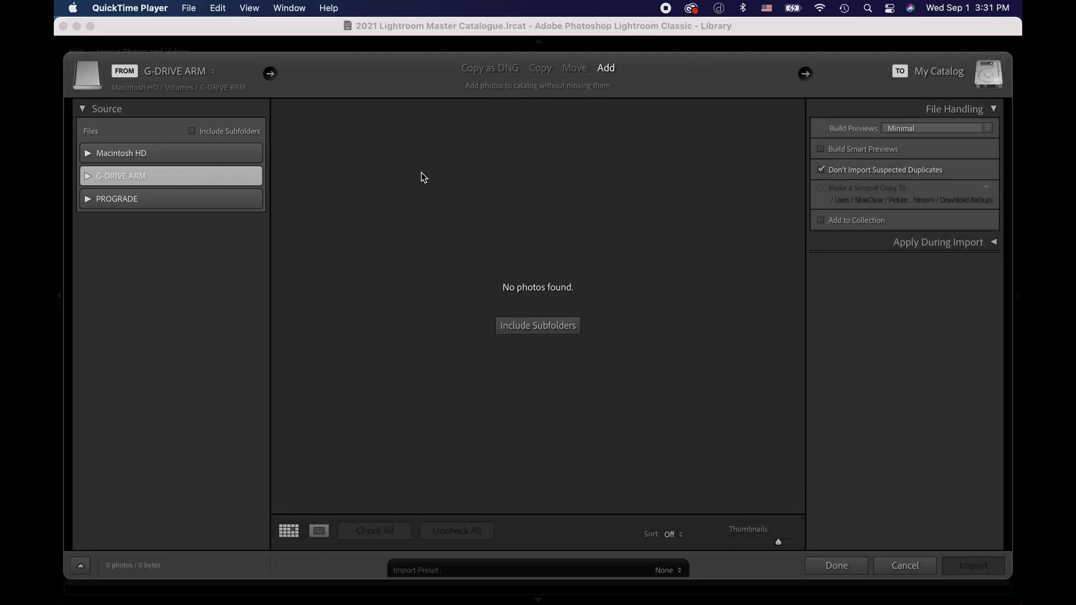
Set Cancun Family Vacation 2021 on G-DRIVE ARM as import source (55 photos) and enable Add to Collection.
{"action": "left_click", "coordinate": [106, 176]}
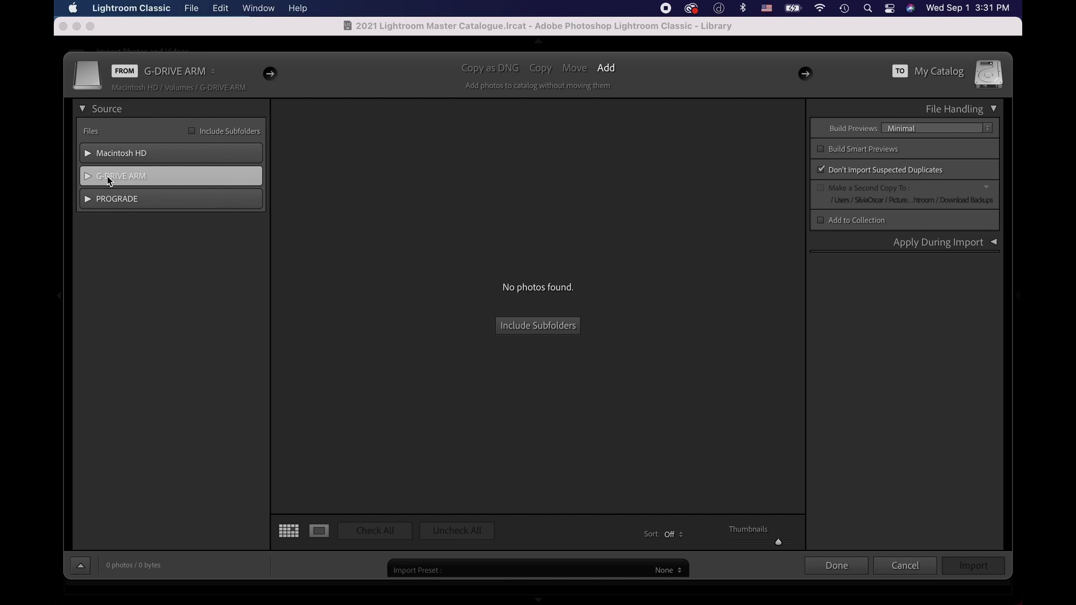
{"action": "left_click", "coordinate": [88, 176]}
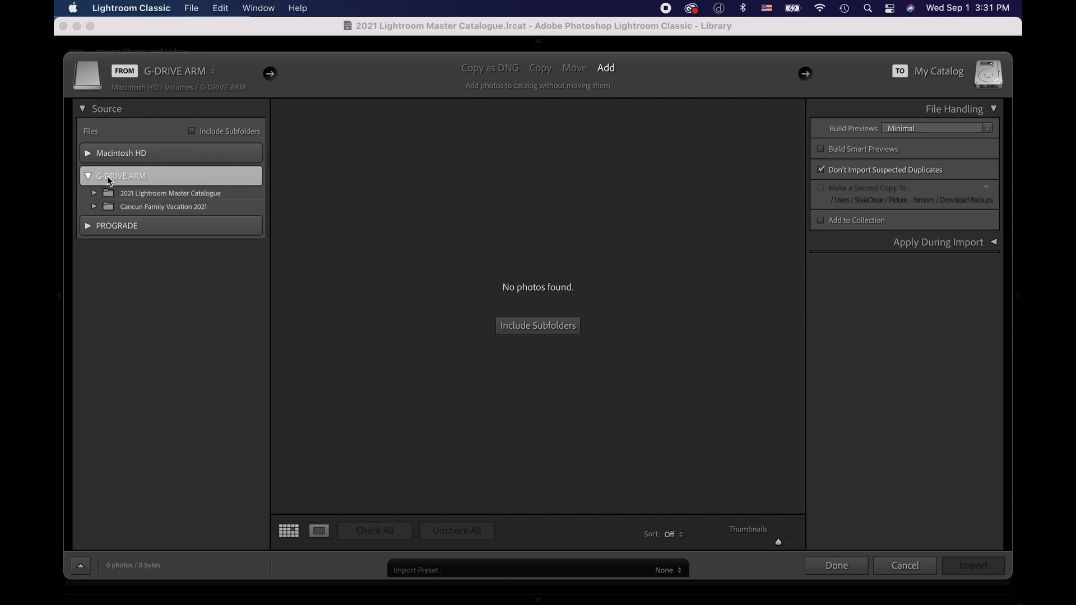
{"action": "left_click", "coordinate": [169, 207]}
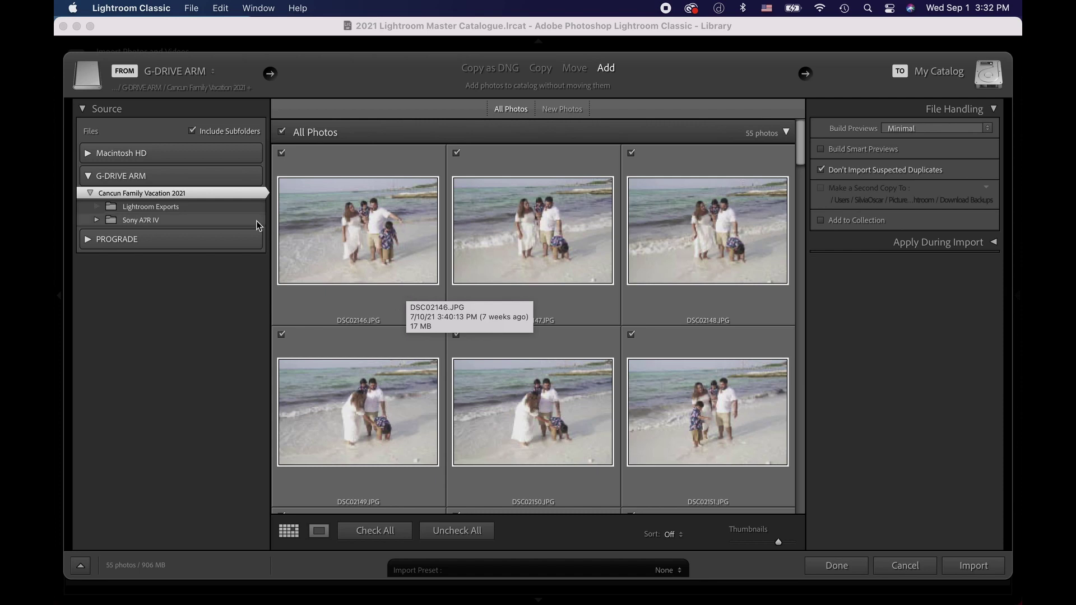
{"action": "left_click", "coordinate": [873, 220]}
Import the 55 photos into a new 'Cancun Family Portraits' collection and display that collection.
{"action": "left_click", "coordinate": [985, 220]}
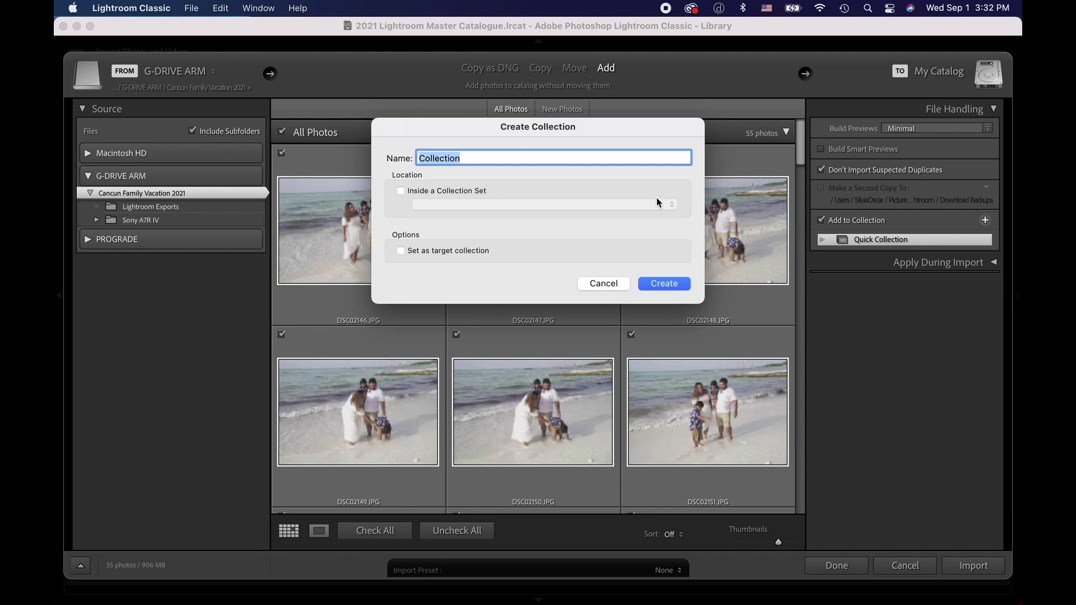
{"action": "type", "text": "Cancun Family Portraits"}
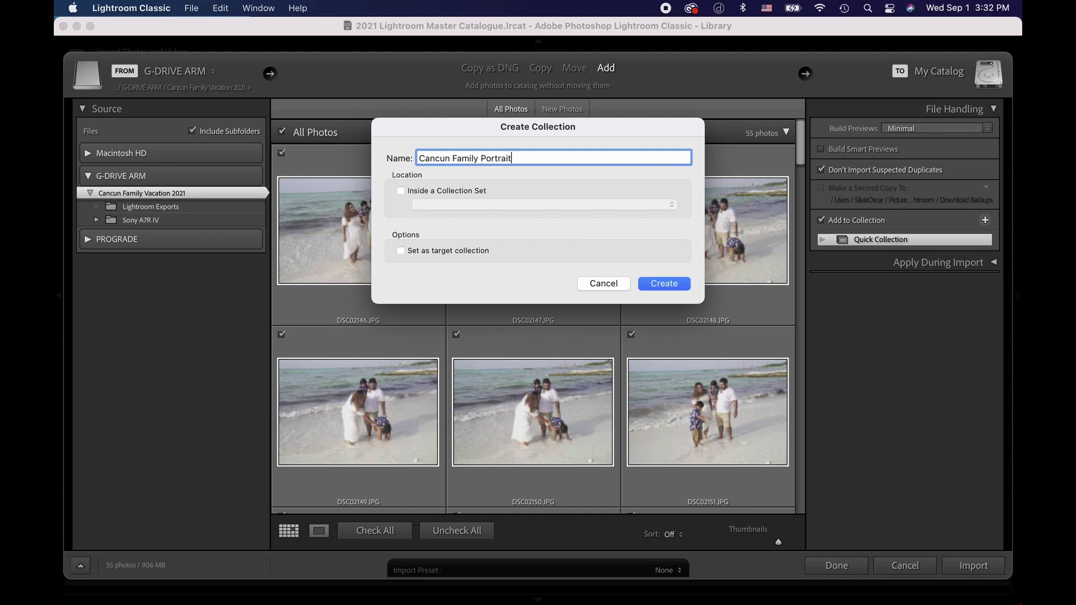
{"action": "left_click", "coordinate": [664, 284]}
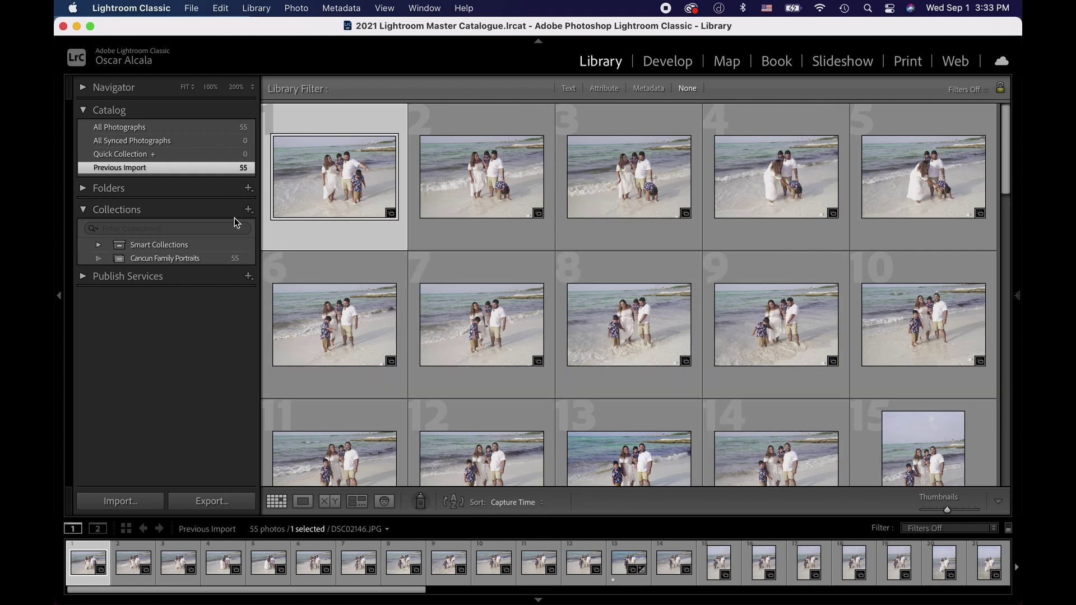
{"action": "left_click", "coordinate": [170, 259]}
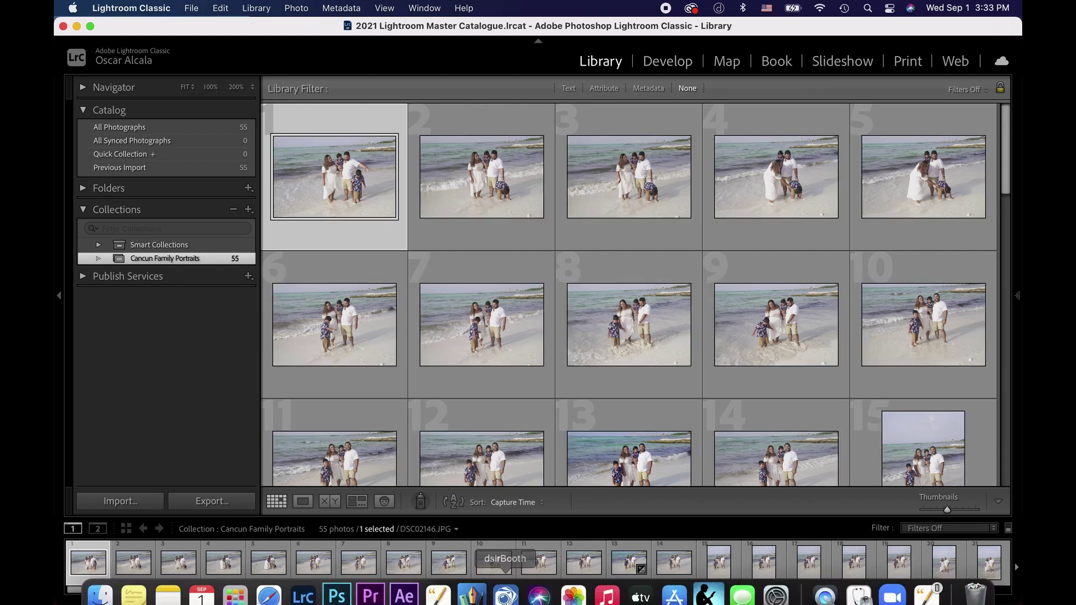
Select photos 10 through 13 in the Cancun Family Portraits collection.
{"action": "left_click", "coordinate": [493, 562]}
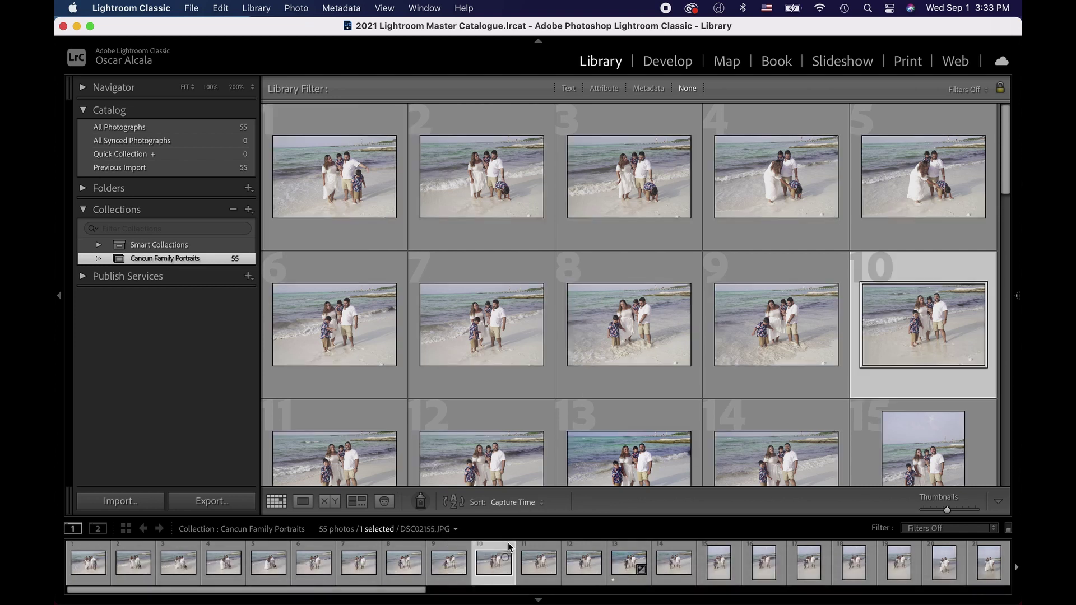
{"action": "left_click", "coordinate": [626, 559], "text": "shift"}
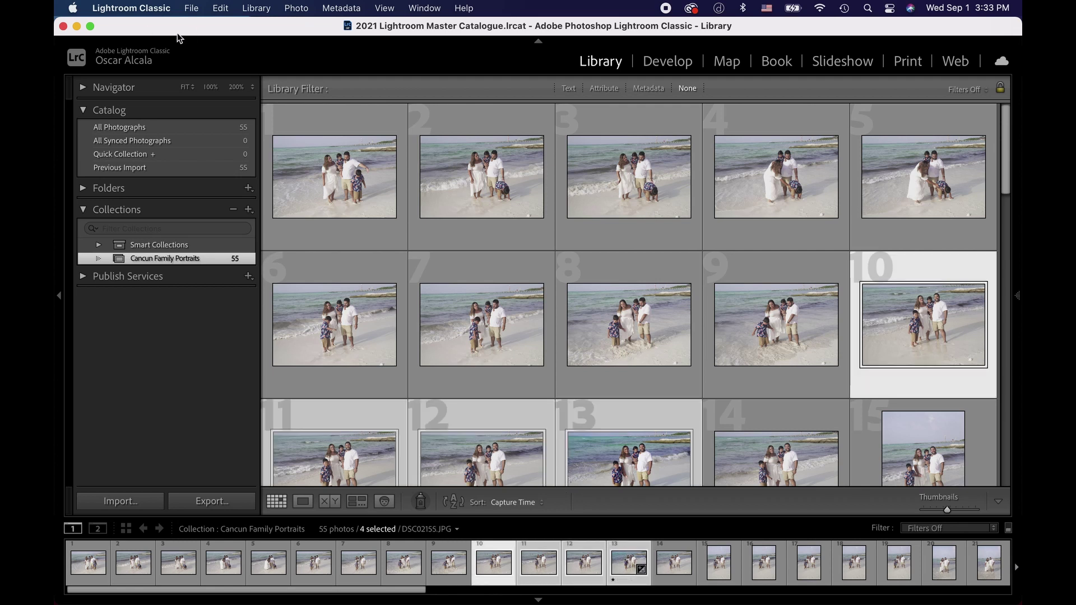
{"action": "left_click", "coordinate": [191, 8]}
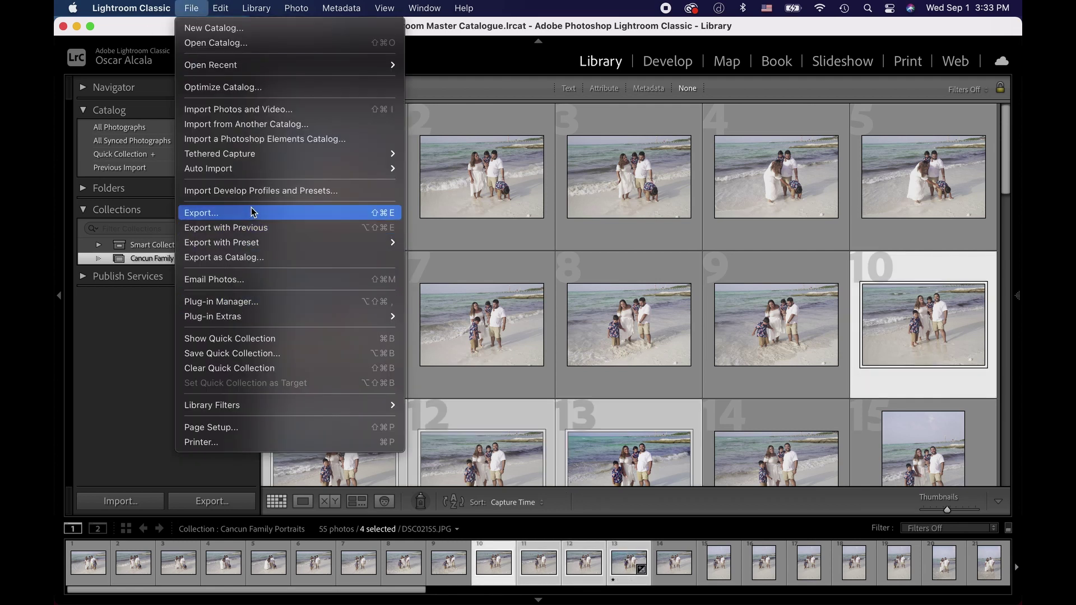
Set the export destination to G-DRIVE ARM/Cancun Family Vacation 2021/Lightroom Exports.
{"action": "left_click", "coordinate": [252, 212]}
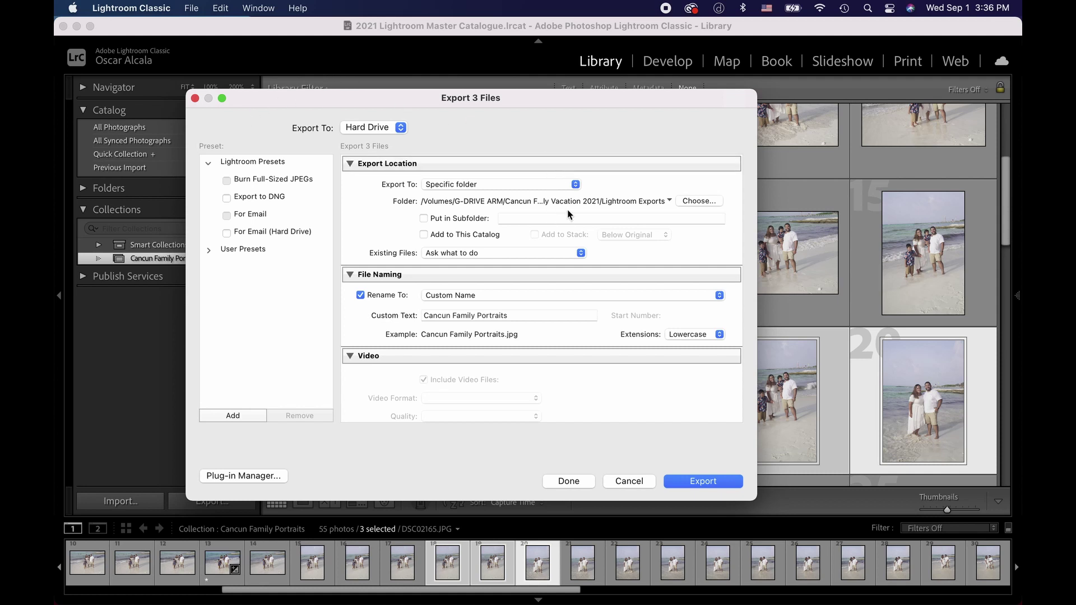
{"action": "left_click", "coordinate": [698, 201]}
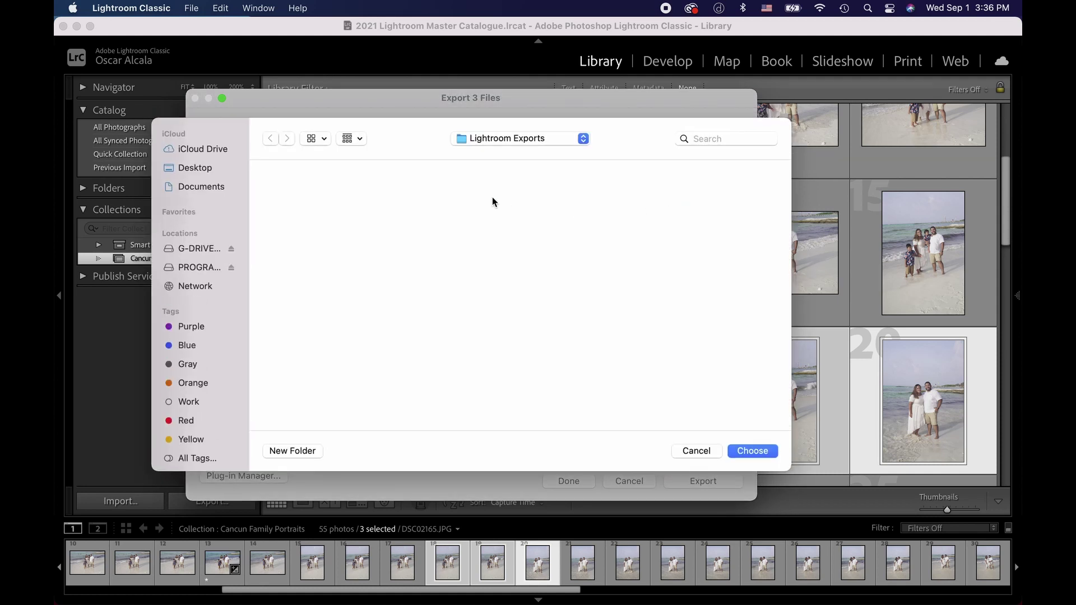
{"action": "left_click", "coordinate": [200, 252]}
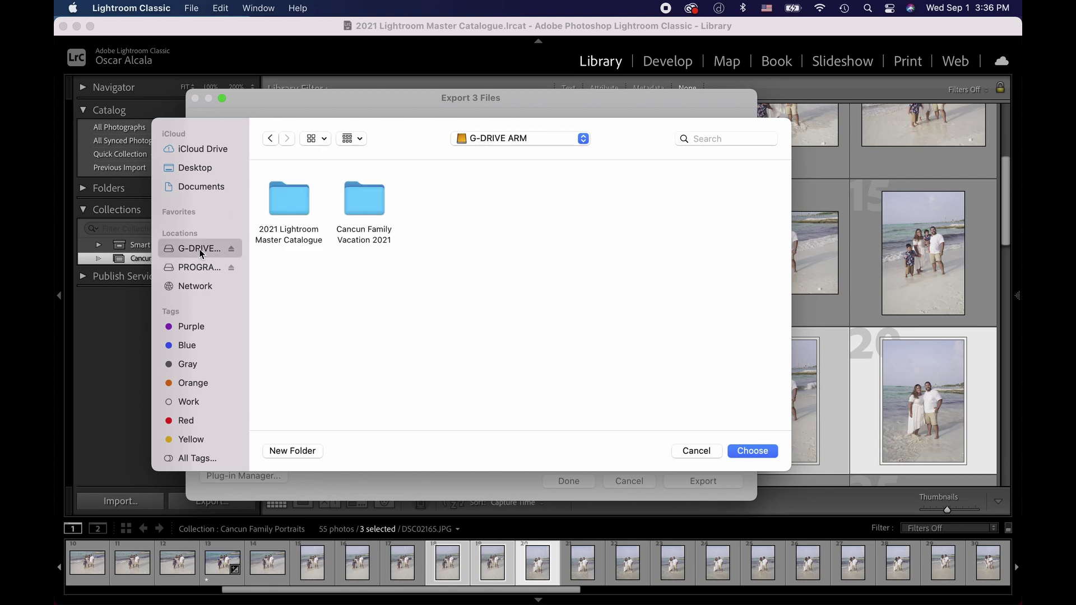
{"action": "double_click", "coordinate": [363, 202]}
{"action": "left_click", "coordinate": [288, 208]}
{"action": "double_click", "coordinate": [288, 208]}
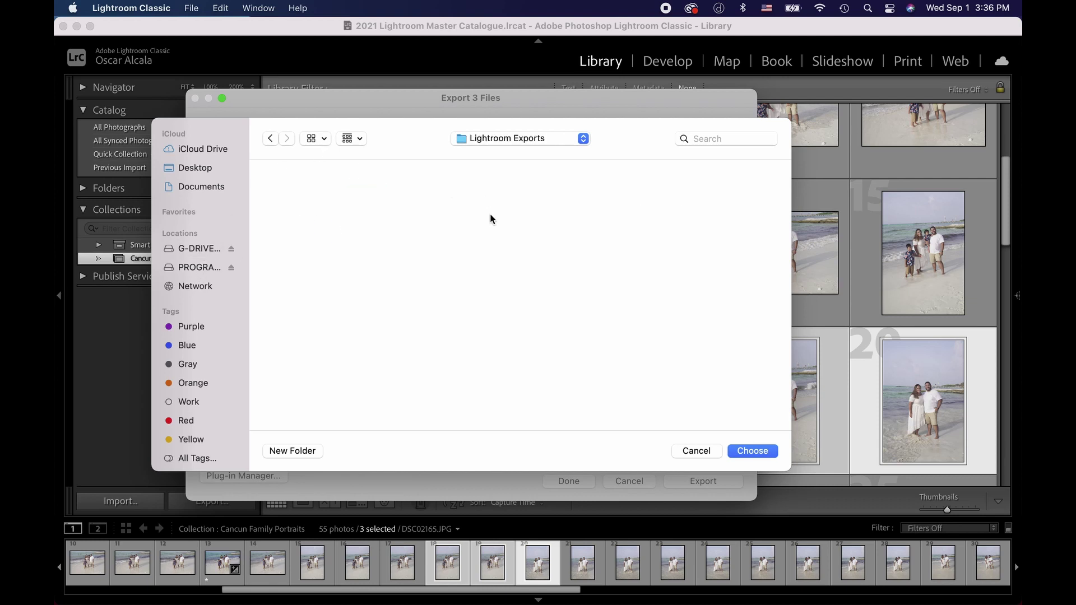
{"action": "left_click", "coordinate": [751, 451]}
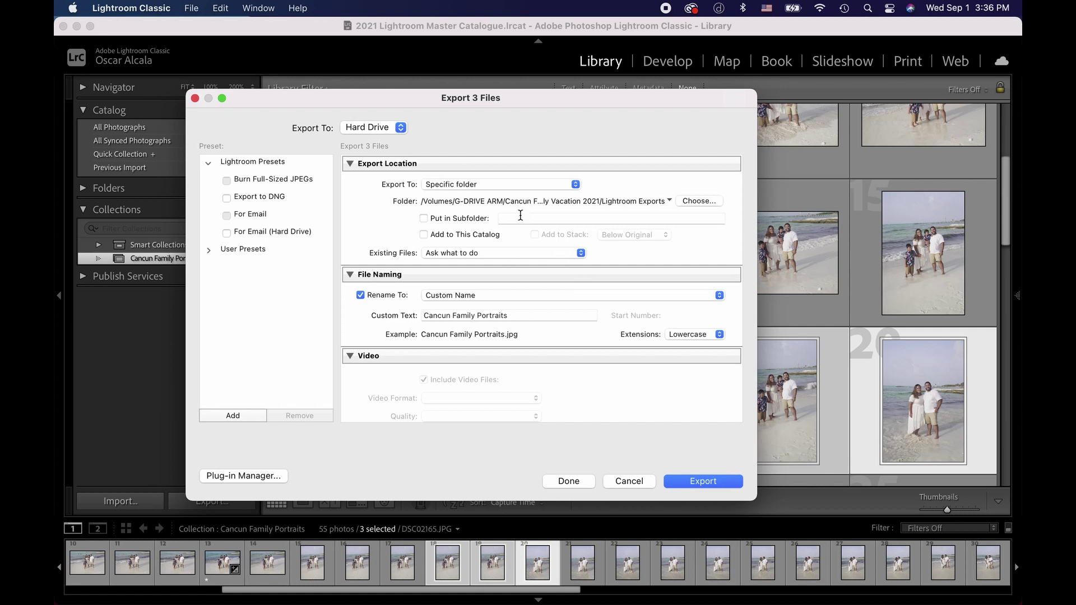
Export the selected photos as JPGs with the custom name 'Cancun Family Portraits'.
{"action": "left_click", "coordinate": [492, 314]}
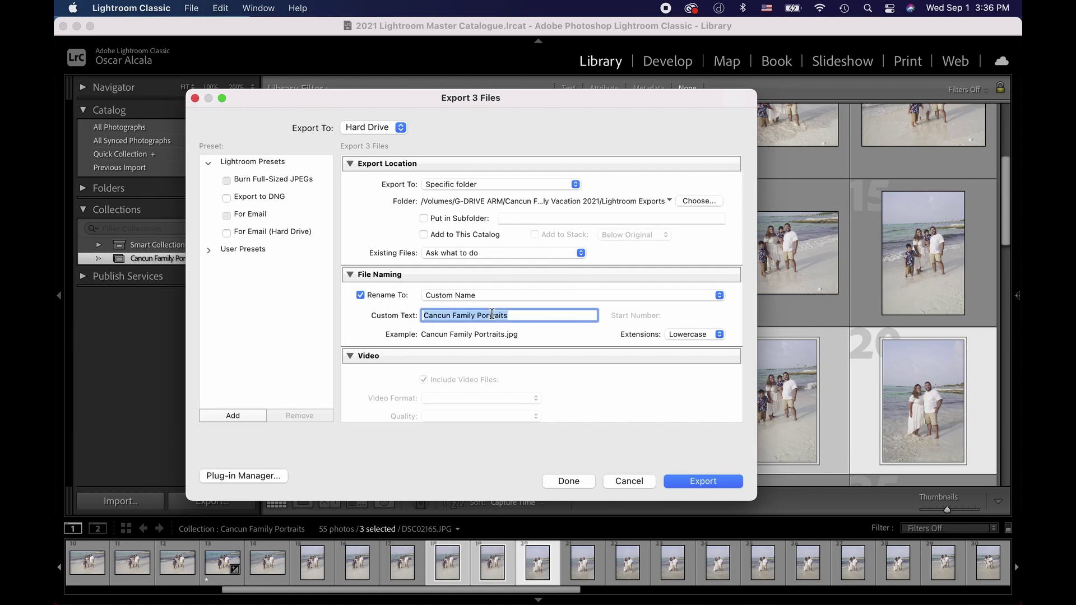
{"action": "left_click", "coordinate": [693, 480]}
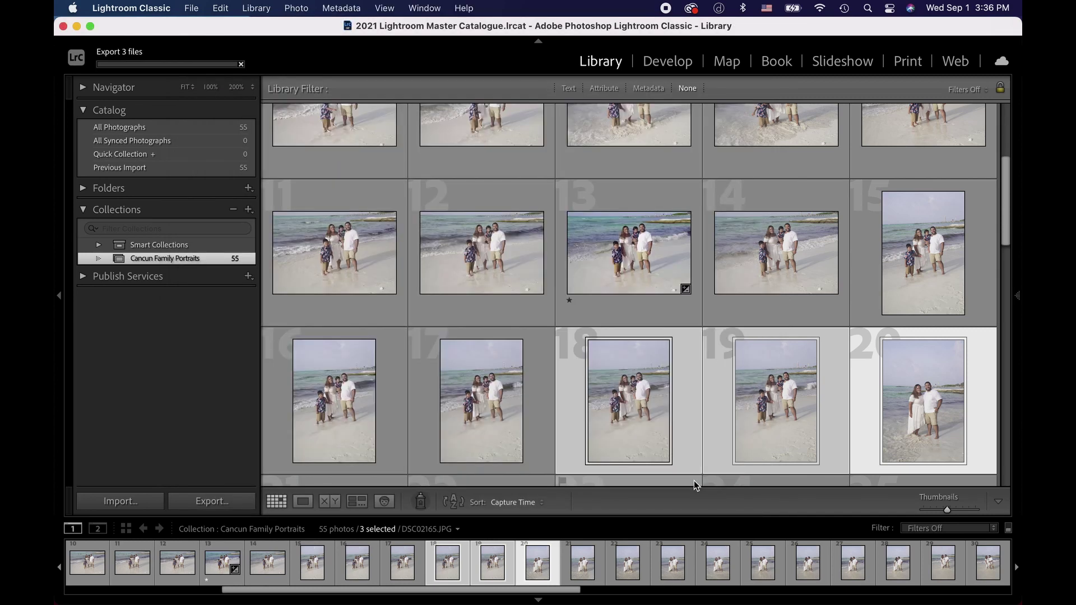
{"action": "scroll", "coordinate": [695, 483], "scroll_direction": "down", "scroll_amount": 1}
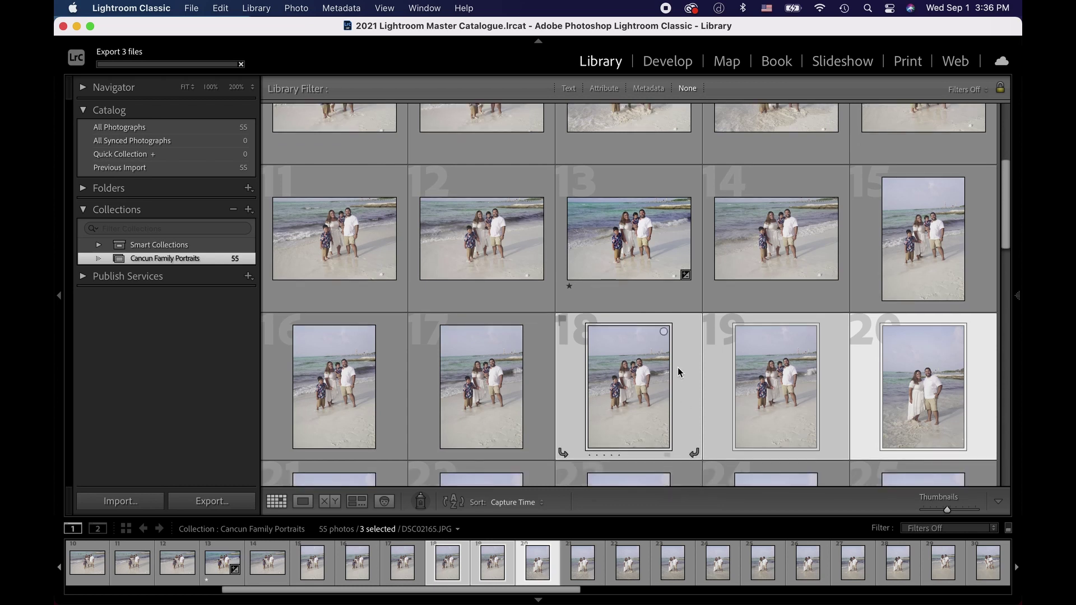
{"action": "scroll", "coordinate": [666, 328], "scroll_direction": "up", "scroll_amount": 1}
{"action": "scroll", "coordinate": [667, 327], "scroll_direction": "up", "scroll_amount": 2}
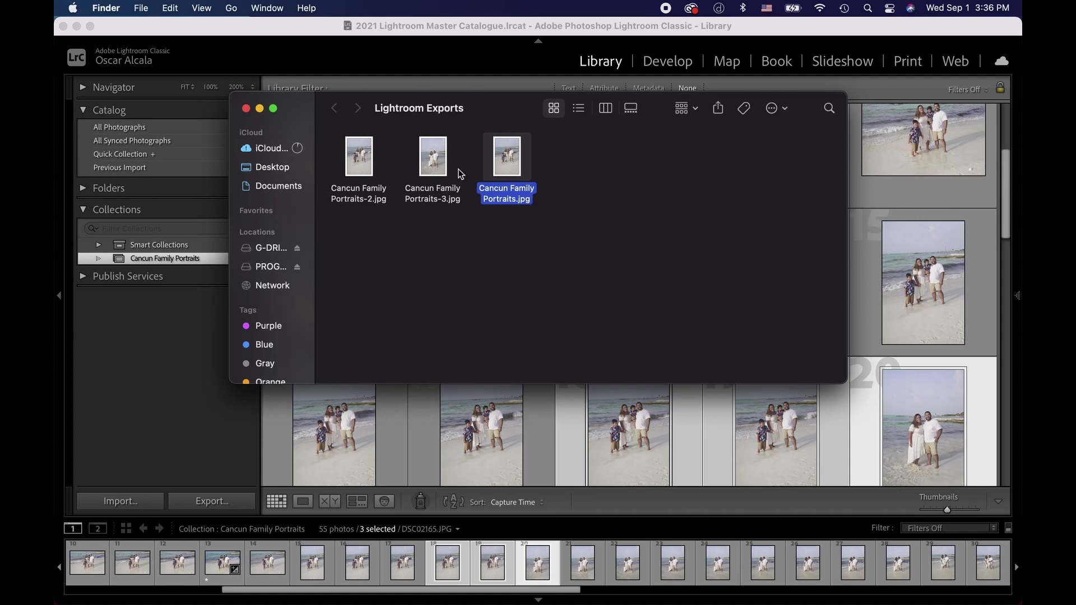
Check the three exported JPGs in G-DRIVE ARM's Lightroom Exports folder, then return to Lightroom.
{"action": "left_click", "coordinate": [271, 248]}
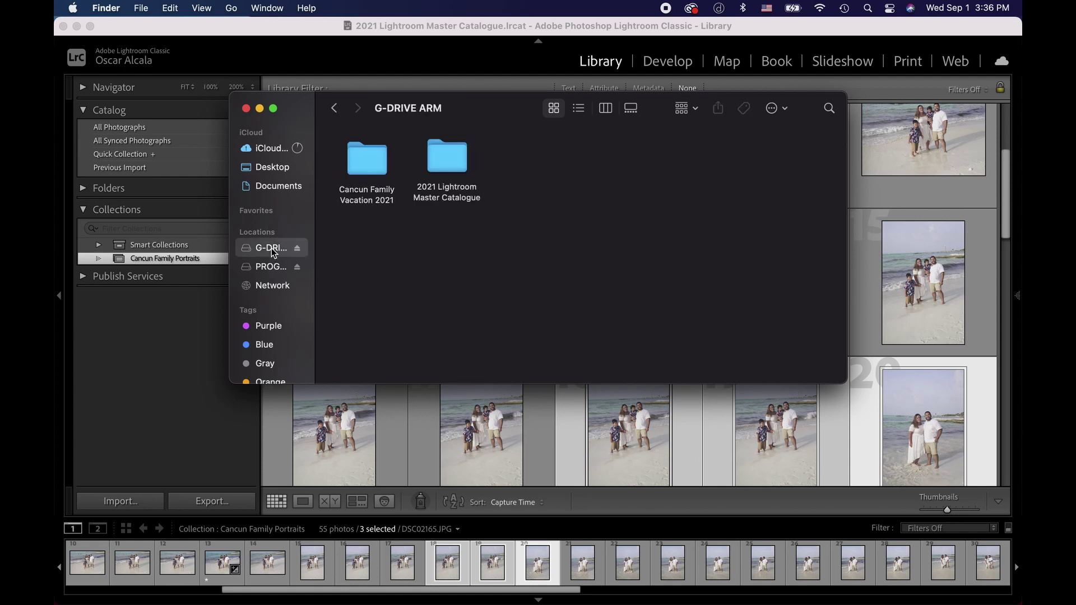
{"action": "left_click", "coordinate": [368, 162]}
{"action": "double_click", "coordinate": [368, 162]}
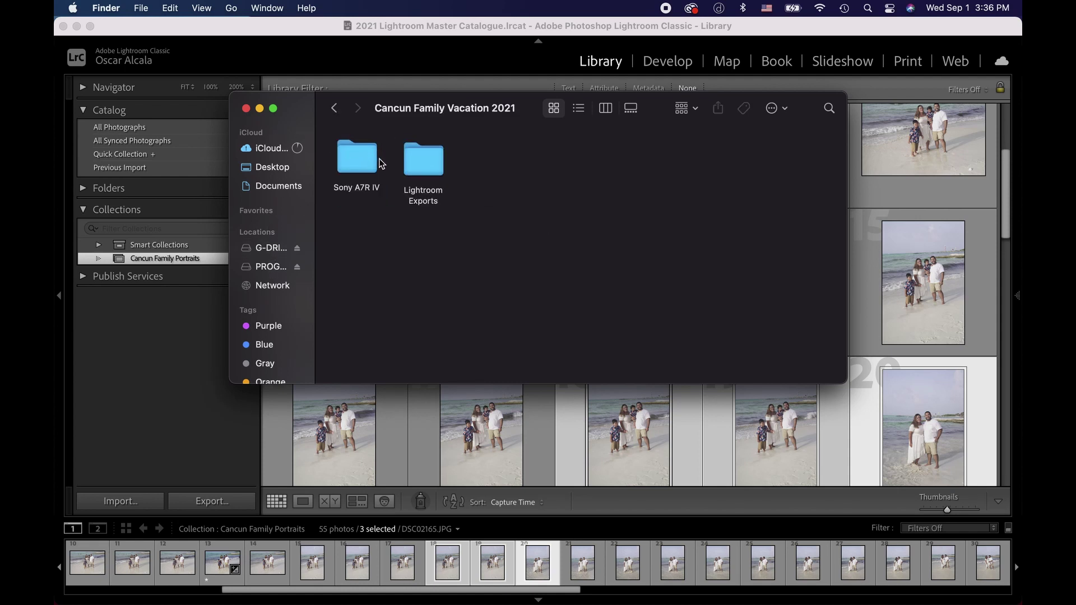
{"action": "double_click", "coordinate": [430, 166]}
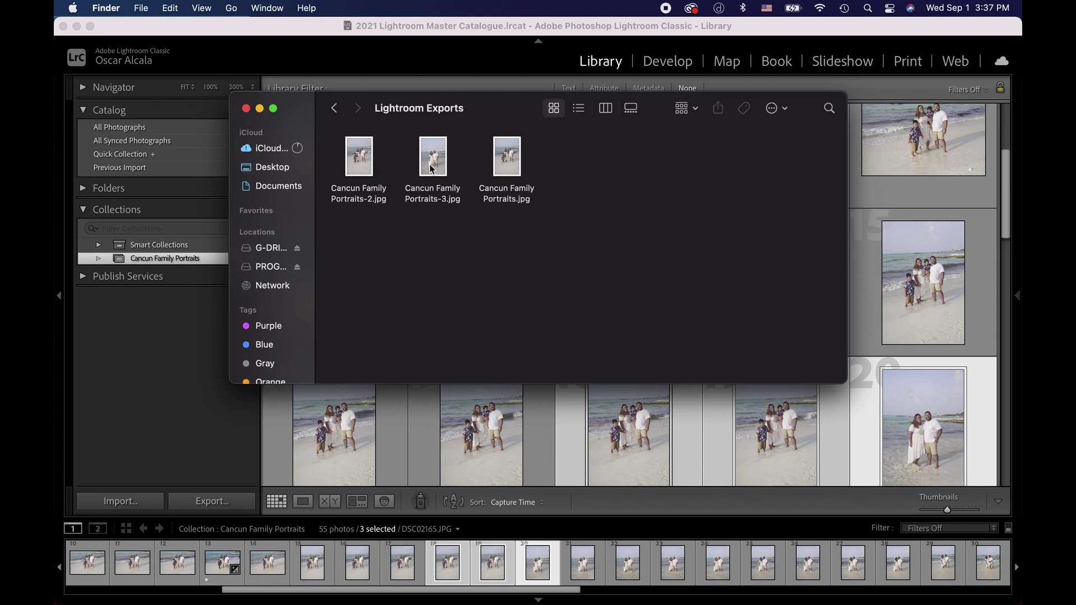
{"action": "left_click", "coordinate": [246, 108]}
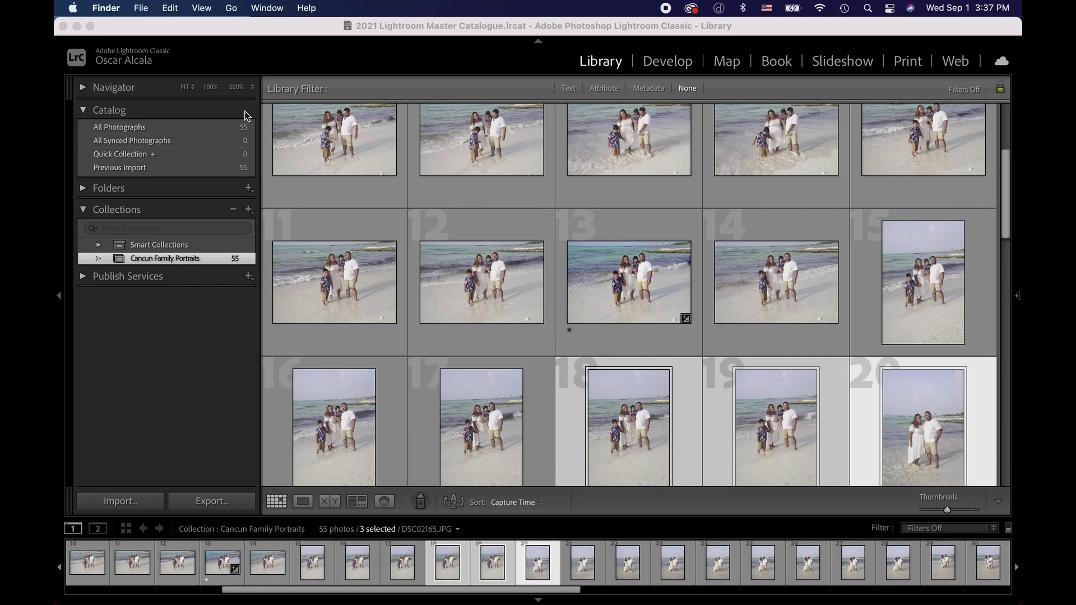
{"action": "left_click", "coordinate": [136, 38]}
Quit Lightroom Classic and open the G-DRIVE ARM drive in Finder.
{"action": "left_click", "coordinate": [145, 5]}
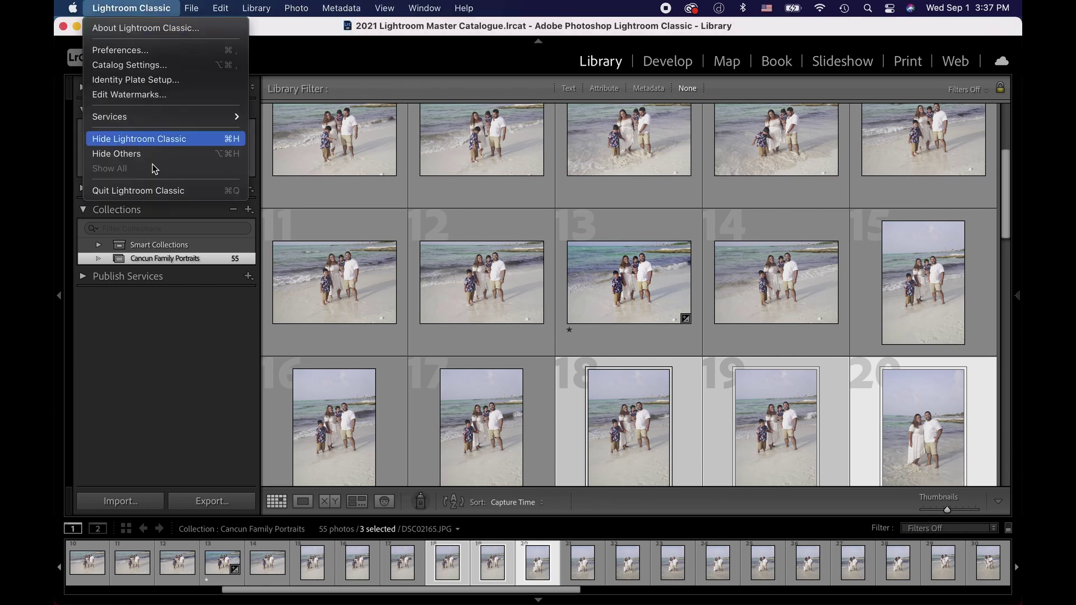
{"action": "left_click", "coordinate": [166, 196]}
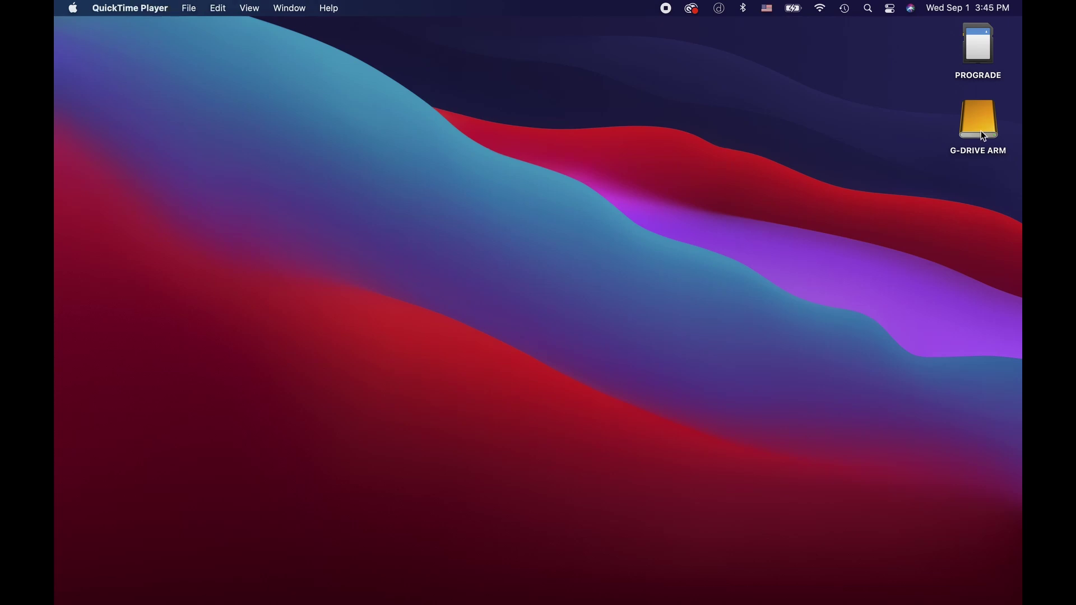
{"action": "double_click", "coordinate": [980, 130]}
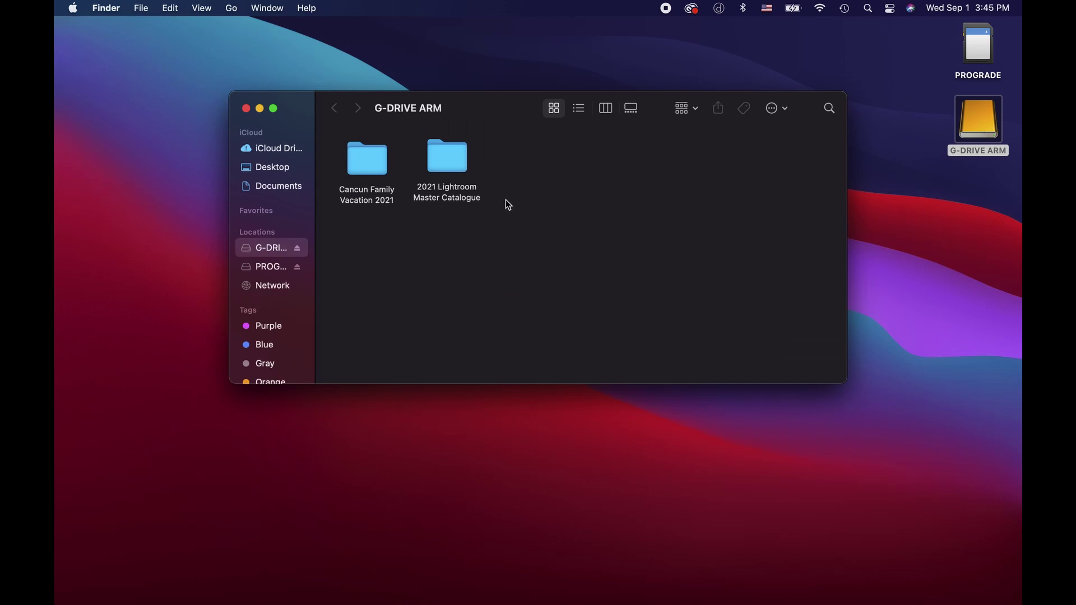
Create a folder named 'Malibu Pier Brunch' on G-DRIVE ARM and open it.
{"action": "right_click", "coordinate": [530, 187]}
{"action": "left_click", "coordinate": [547, 199]}
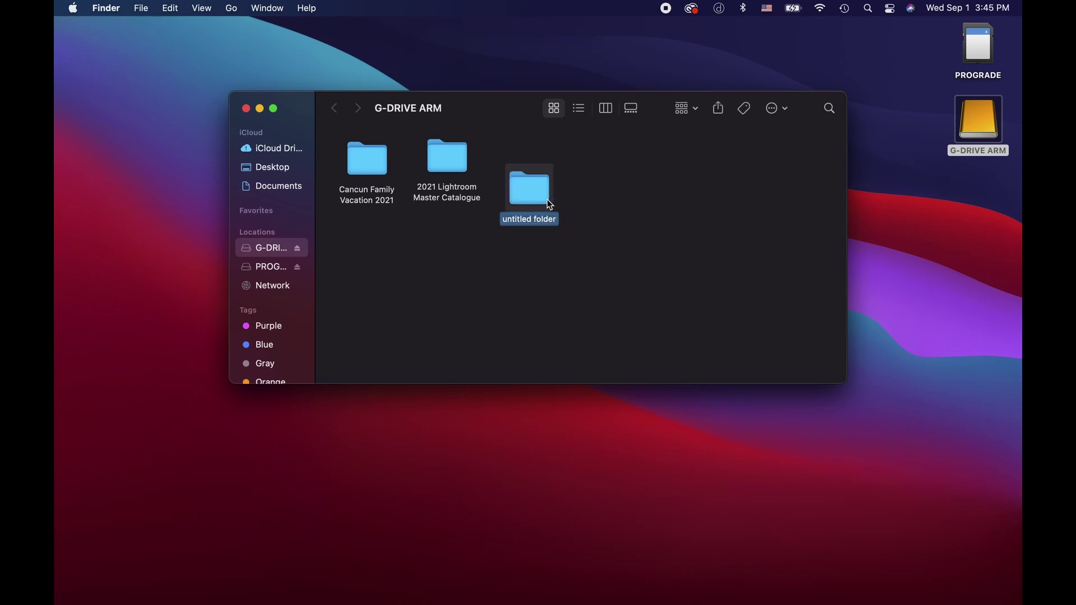
{"action": "key", "text": "BackSpace"}
{"action": "type", "text": "Malibu Pier Brunch"}
{"action": "key", "text": "Return"}
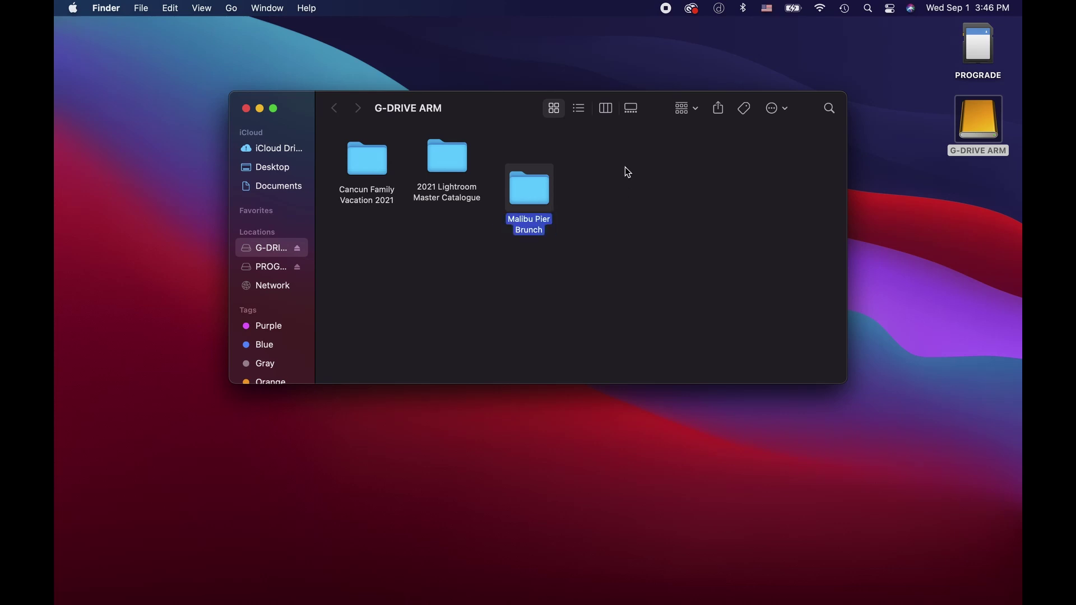
{"action": "right_click", "coordinate": [537, 193]}
{"action": "left_click", "coordinate": [536, 190]}
{"action": "left_click_drag", "start_coordinate": [535, 190], "coordinate": [512, 163]}
{"action": "double_click", "coordinate": [527, 187]}
Create a 'Footage' folder inside Malibu Pier Brunch and open it.
{"action": "right_click", "coordinate": [399, 206]}
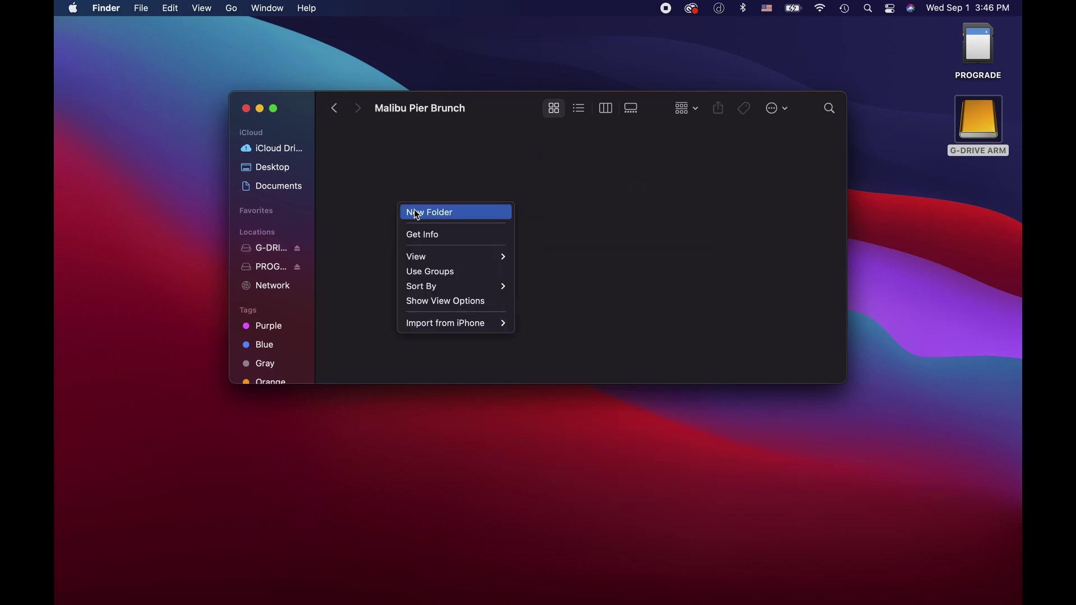
{"action": "left_click", "coordinate": [416, 213]}
{"action": "type", "text": "Foo"}
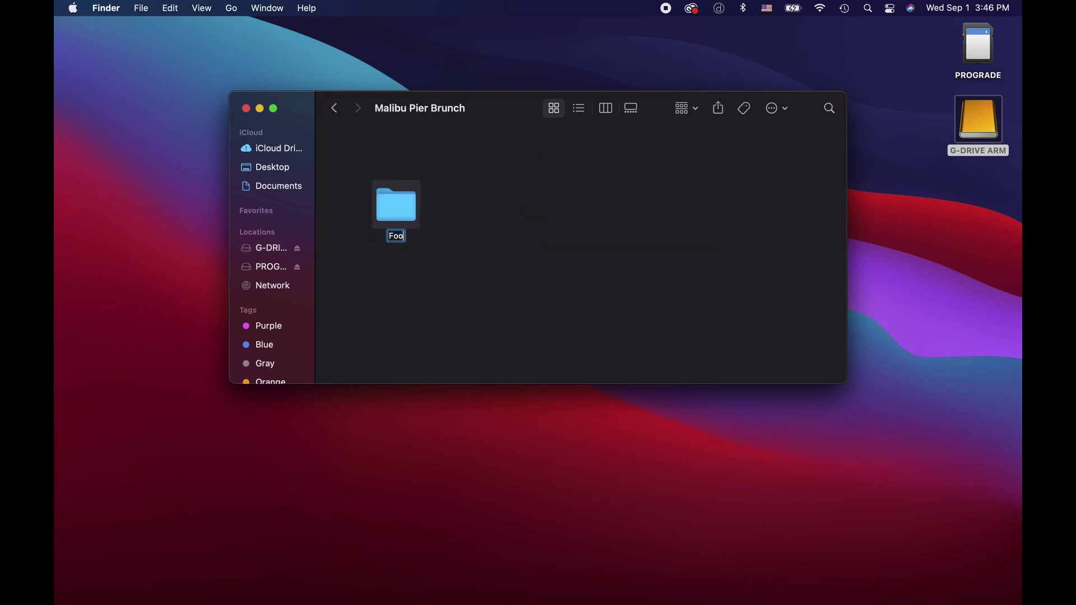
{"action": "type", "text": "tage"}
{"action": "key", "text": "Return"}
{"action": "double_click", "coordinate": [393, 219]}
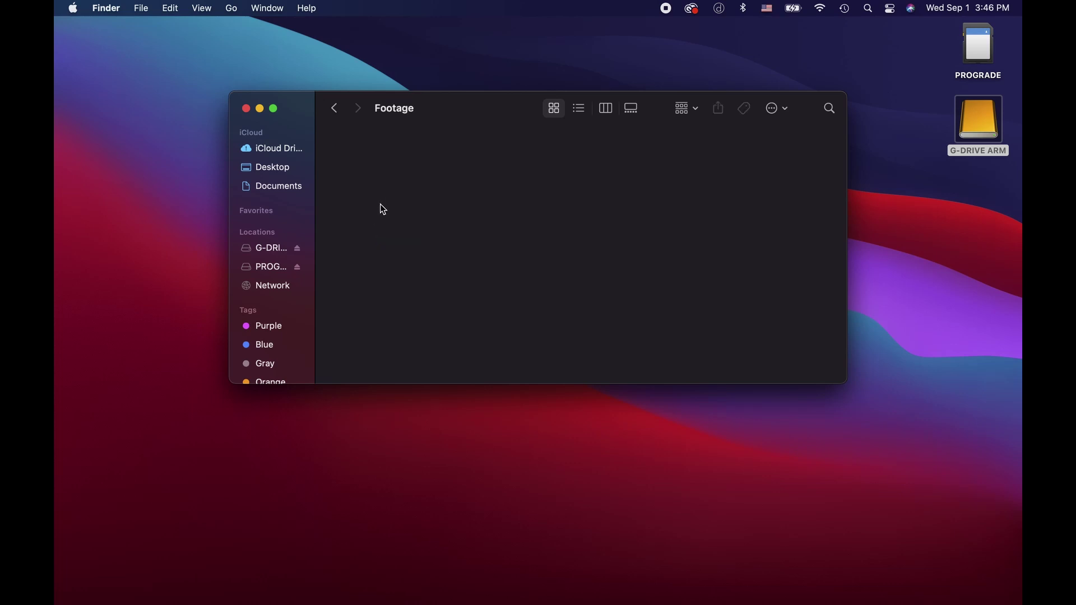
Create a 'Slog 3' folder inside Footage and open it.
{"action": "right_click", "coordinate": [399, 191]}
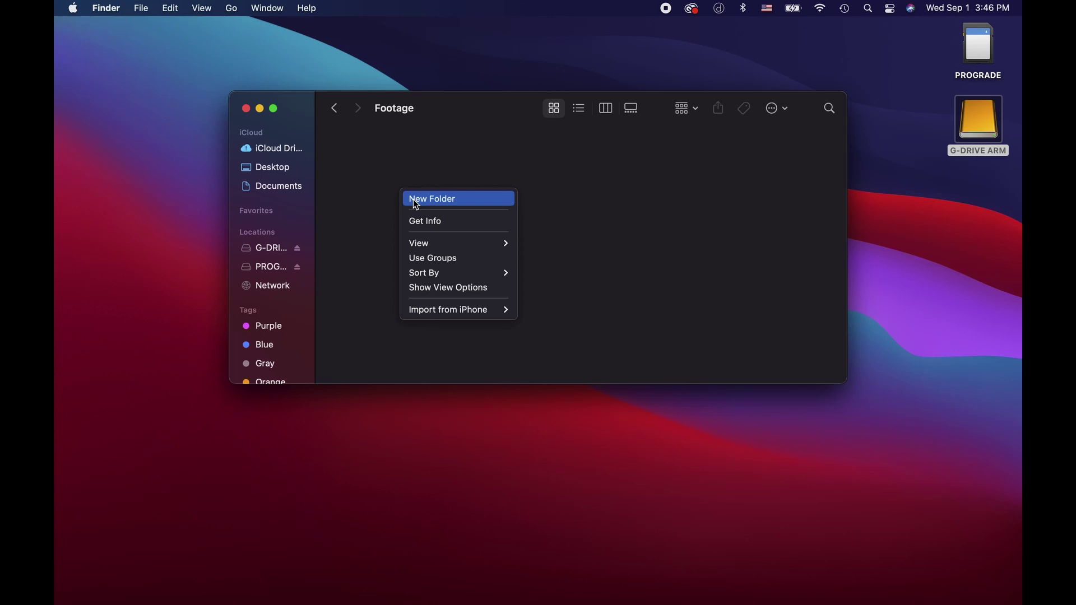
{"action": "left_click", "coordinate": [413, 200]}
{"action": "type", "text": "S"}
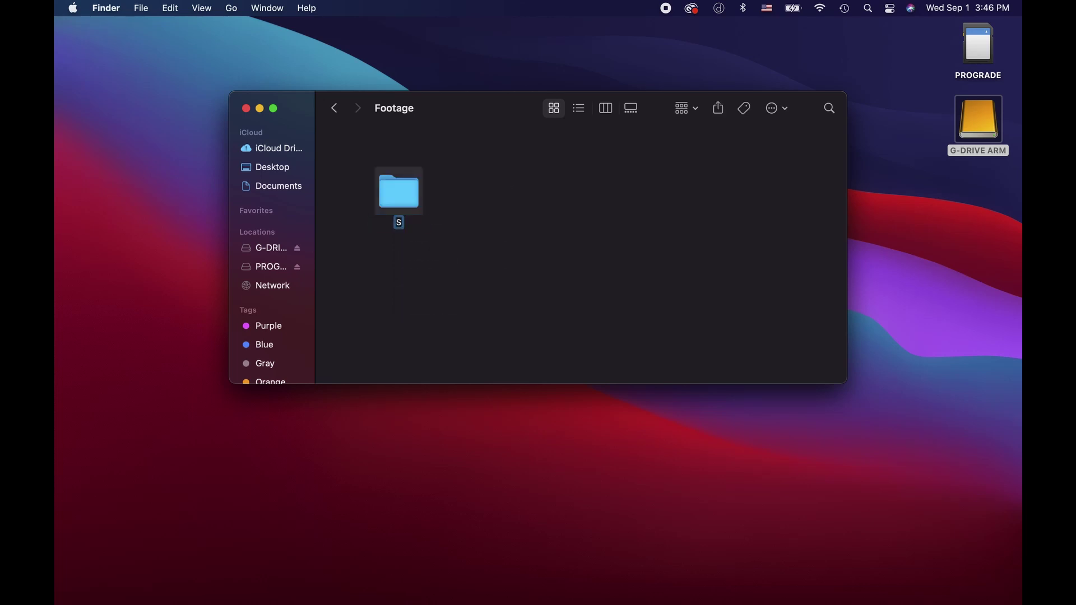
{"action": "type", "text": "log 3"}
{"action": "key", "text": "Return"}
{"action": "double_click", "coordinate": [401, 193]}
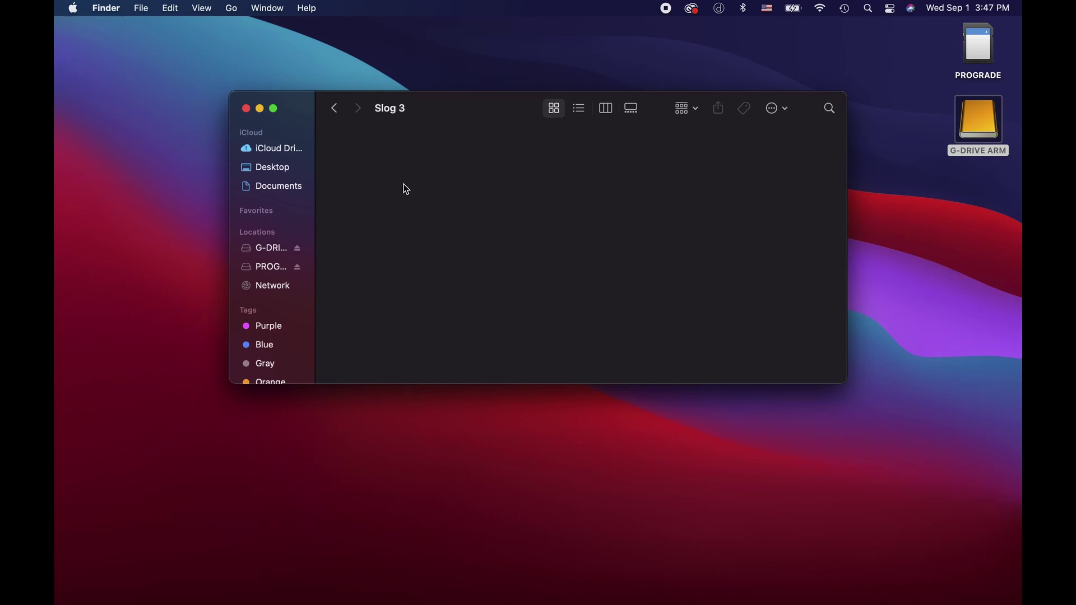
Add 'A- Roll' and 'B-Roll' subfolders inside Slog 3.
{"action": "right_click", "coordinate": [403, 177]}
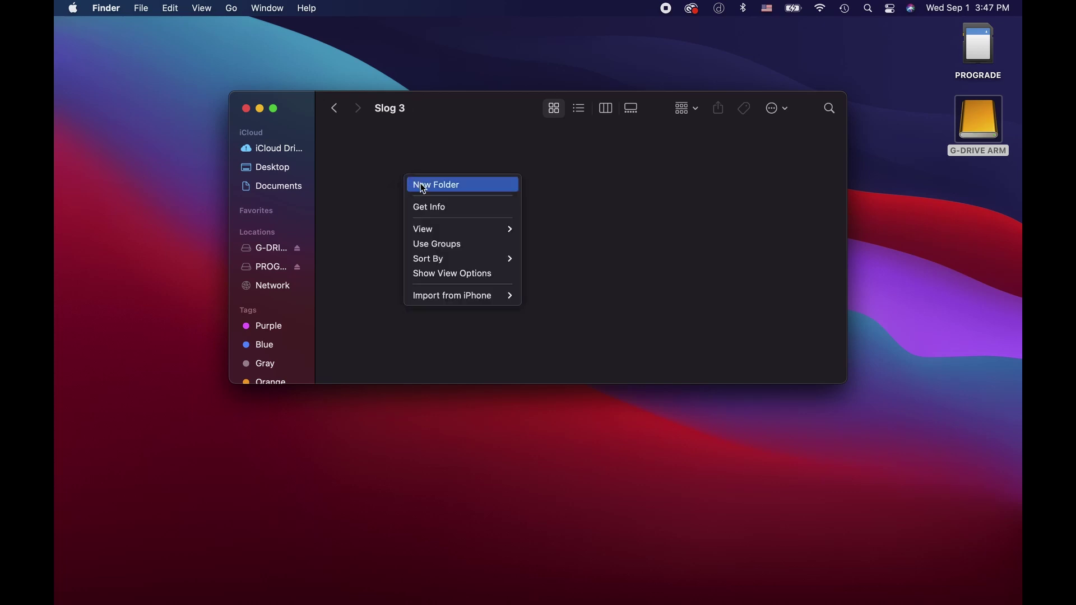
{"action": "left_click", "coordinate": [417, 183]}
{"action": "type", "text": "A- Roll"}
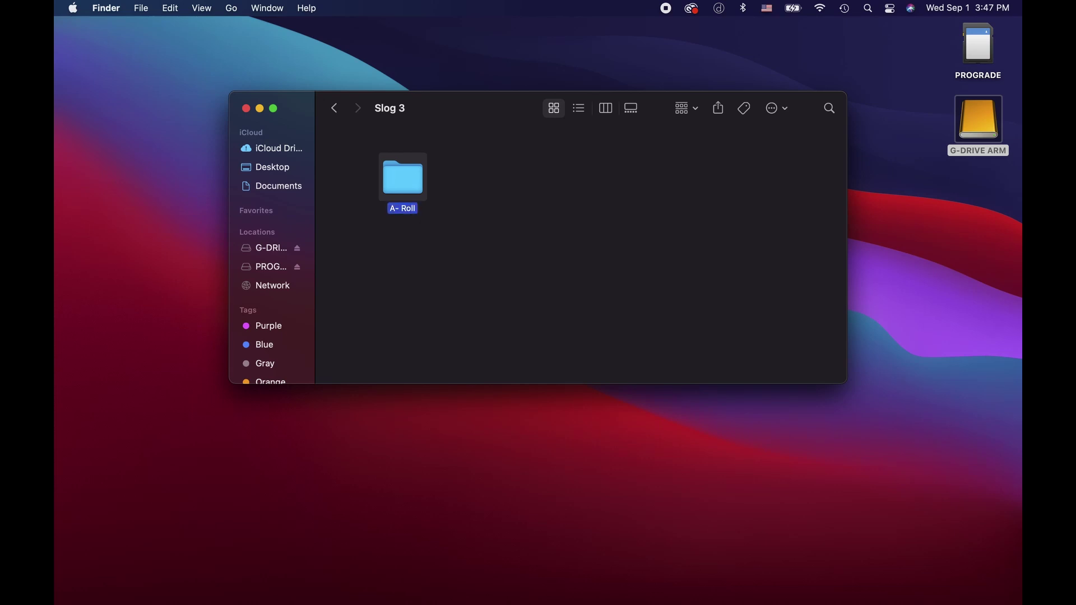
{"action": "left_click", "coordinate": [482, 164]}
{"action": "right_click", "coordinate": [479, 166]}
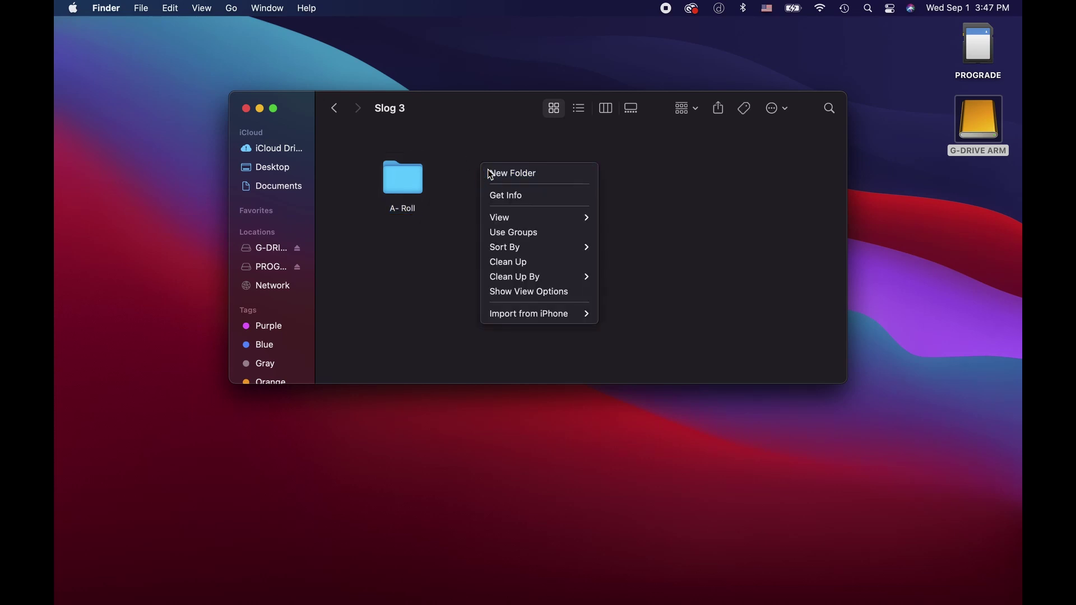
{"action": "left_click", "coordinate": [492, 172]}
{"action": "type", "text": "B-Roll"}
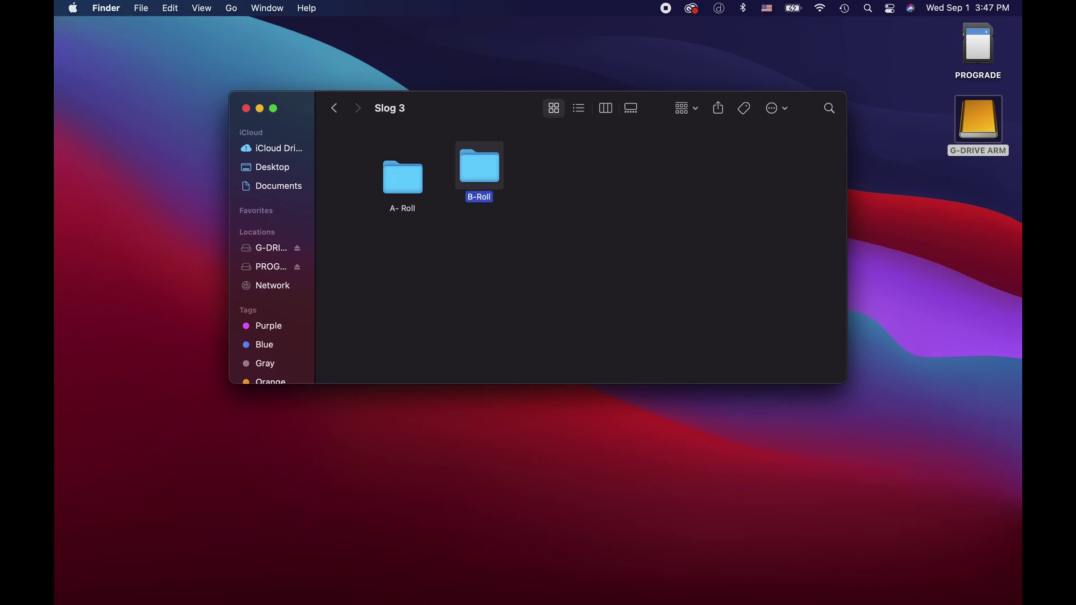
{"action": "left_click", "coordinate": [790, 187]}
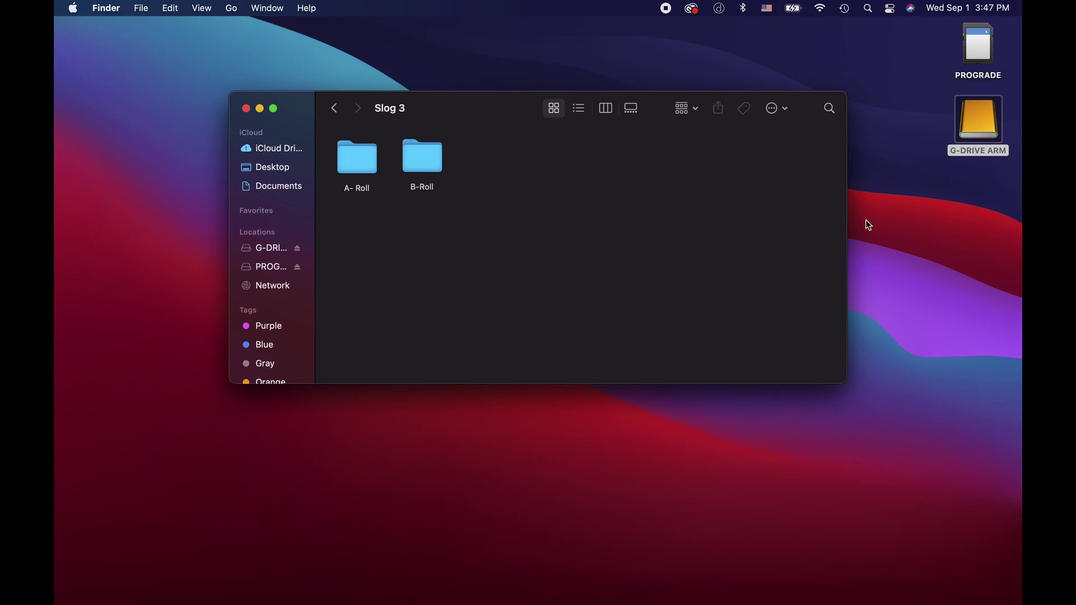
Open the PROGRADE card's PRIVATE/M4ROOT/CLIP folder and place it beside Slog 3.
{"action": "double_click", "coordinate": [974, 46]}
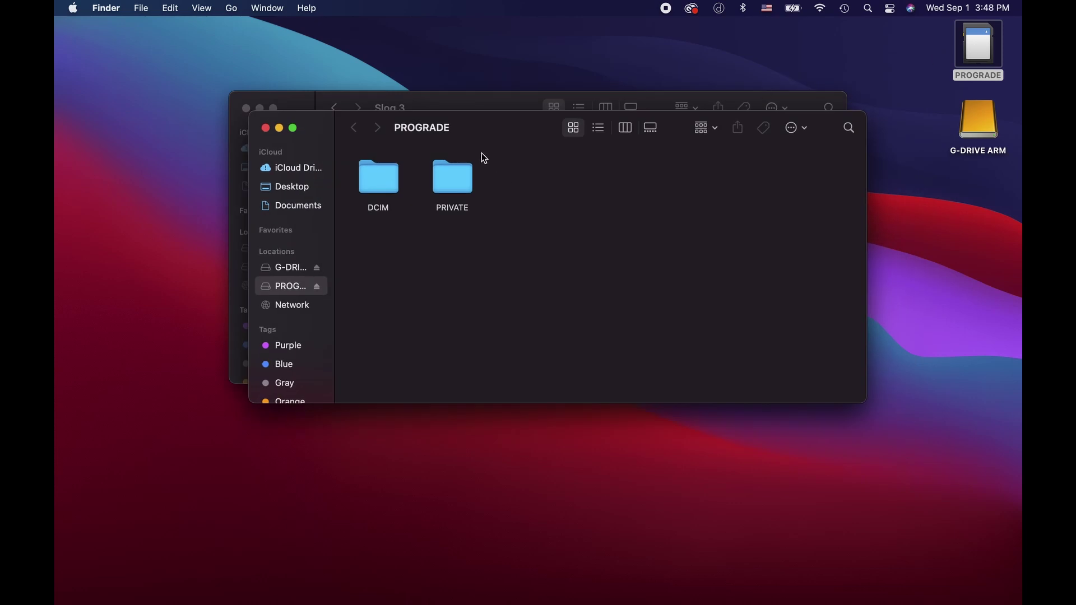
{"action": "left_click", "coordinate": [454, 191]}
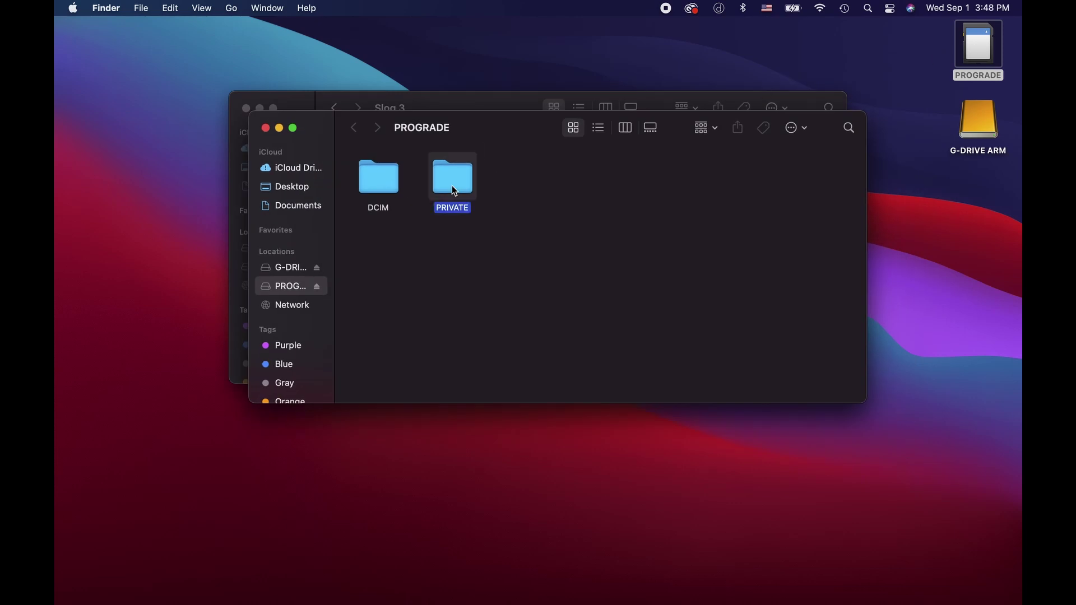
{"action": "double_click", "coordinate": [454, 191]}
{"action": "double_click", "coordinate": [377, 175]}
{"action": "double_click", "coordinate": [384, 175]}
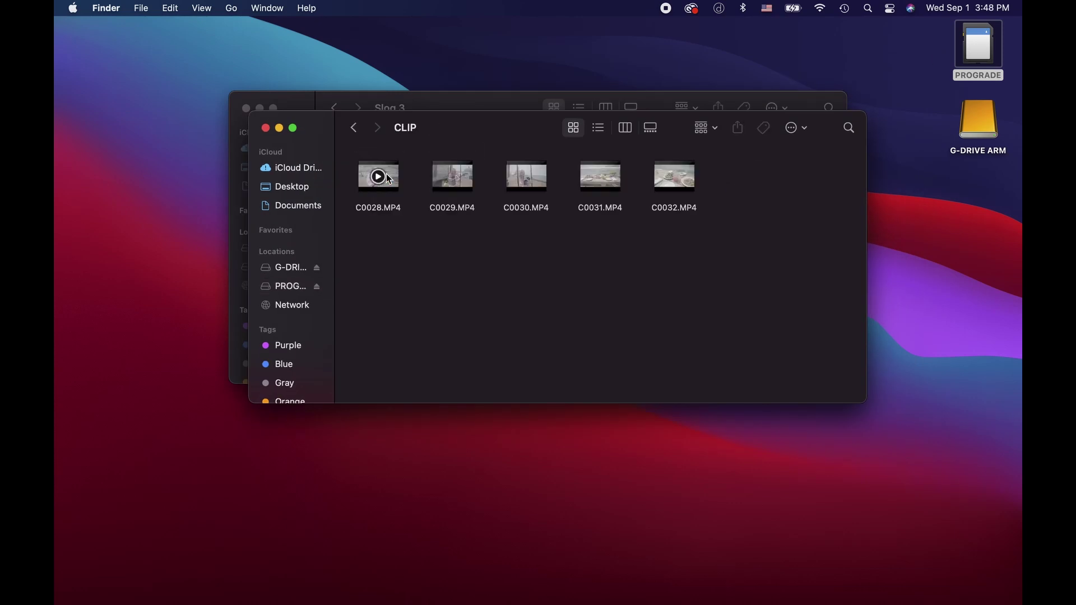
{"action": "left_click_drag", "start_coordinate": [440, 132], "coordinate": [482, 324]}
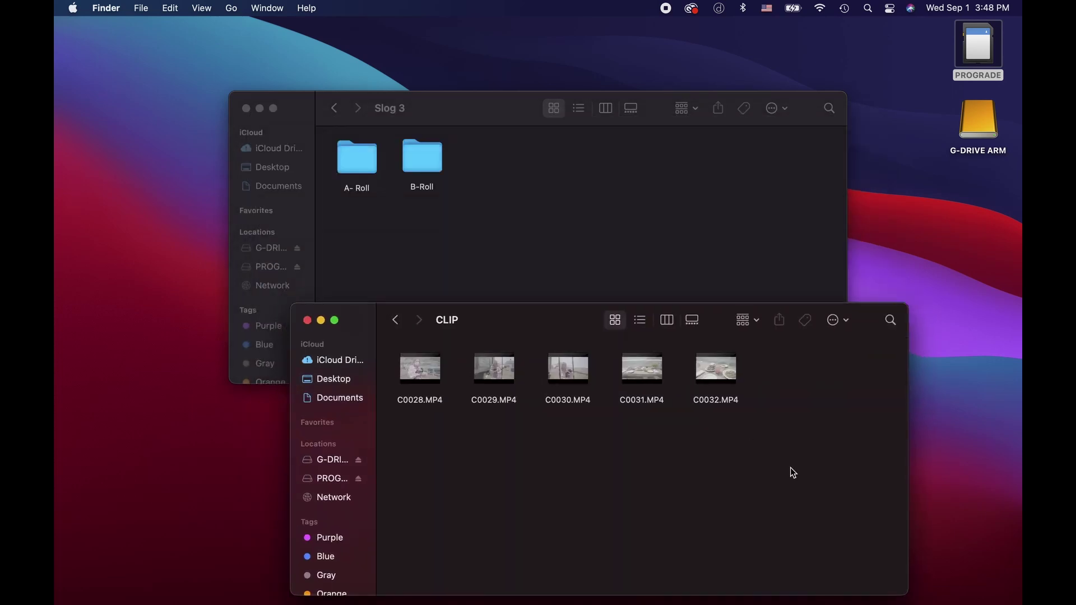
Copy the MP4 clips into Slog 3, filing C0028.MP4 into A- Roll.
{"action": "left_click_drag", "start_coordinate": [793, 473], "coordinate": [435, 203]}
{"action": "left_click", "coordinate": [416, 378]}
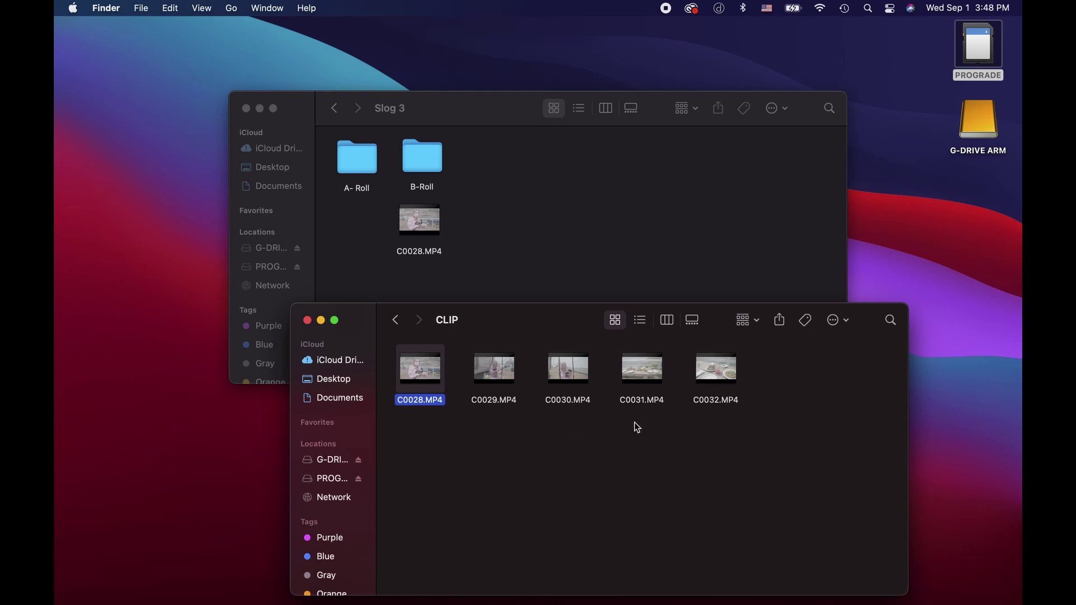
{"action": "left_click_drag", "start_coordinate": [584, 425], "coordinate": [367, 163]}
{"action": "left_click", "coordinate": [419, 371]}
{"action": "left_click_drag", "start_coordinate": [432, 224], "coordinate": [358, 161]}
Close the card window, confirm B-Roll holds C0031 and C0032, then close Finder.
{"action": "key", "text": "super+w"}
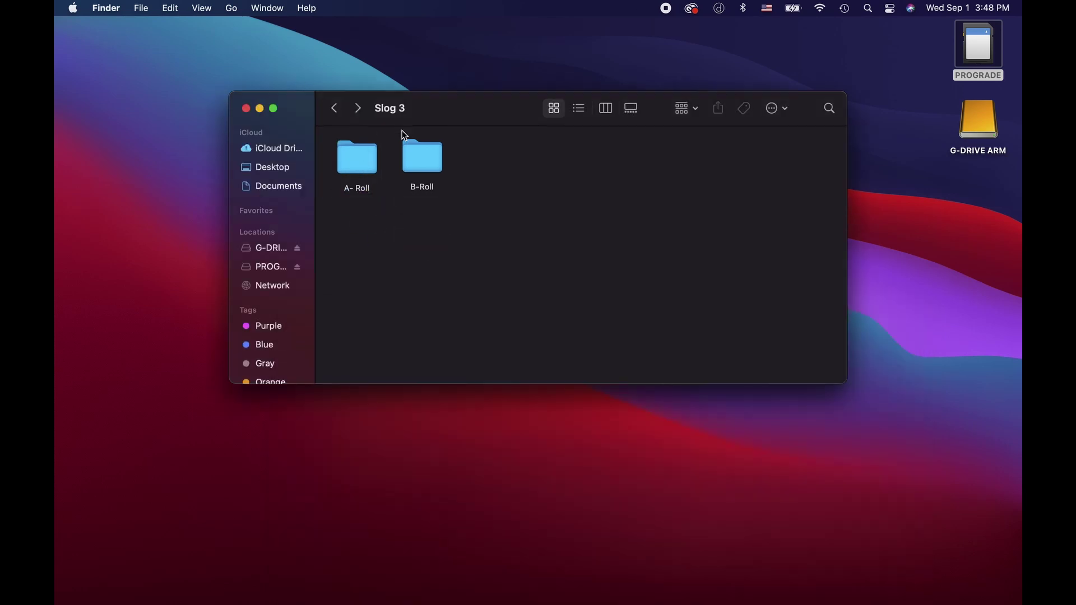
{"action": "double_click", "coordinate": [436, 172]}
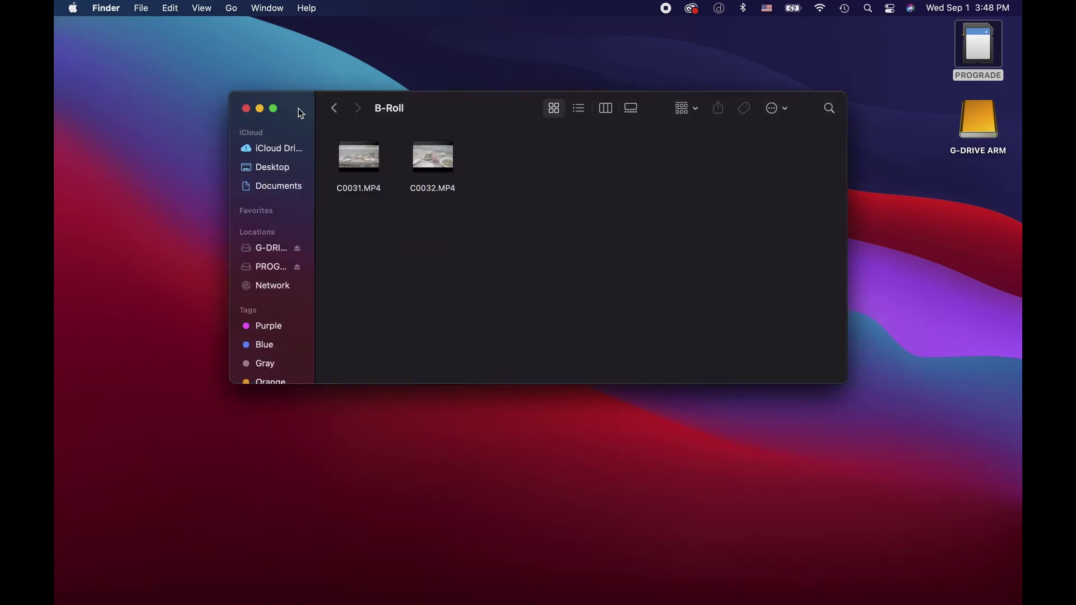
{"action": "left_click", "coordinate": [246, 108]}
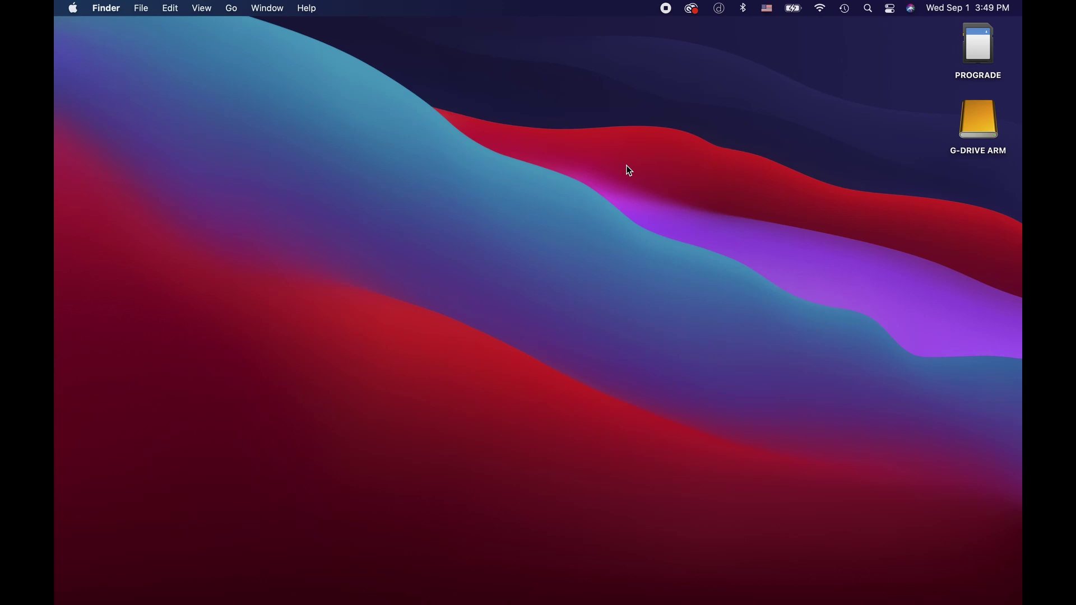